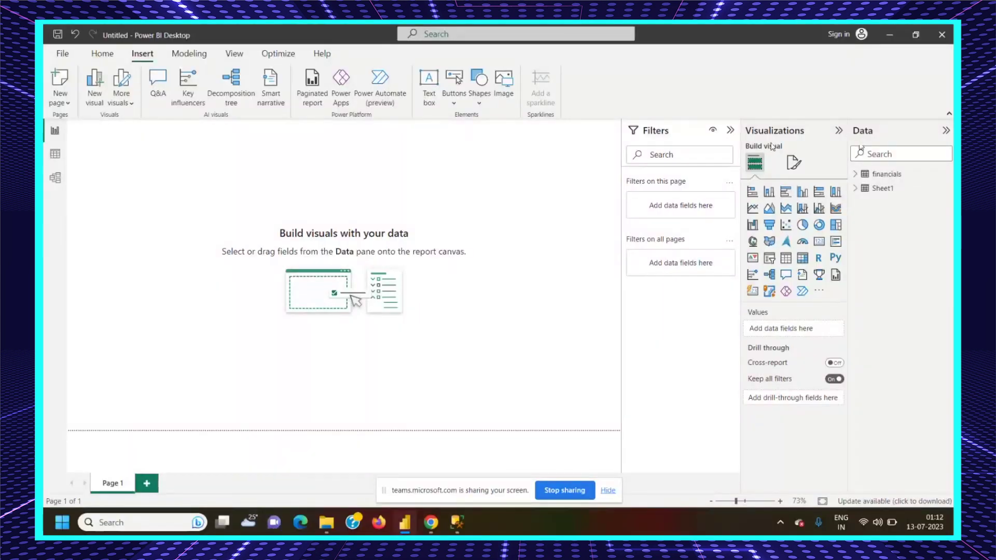
Step: Review the financials and Sheet1 fields, then insert an empty Table visual further into the page
{"action": "left_click", "coordinate": [102, 53]}
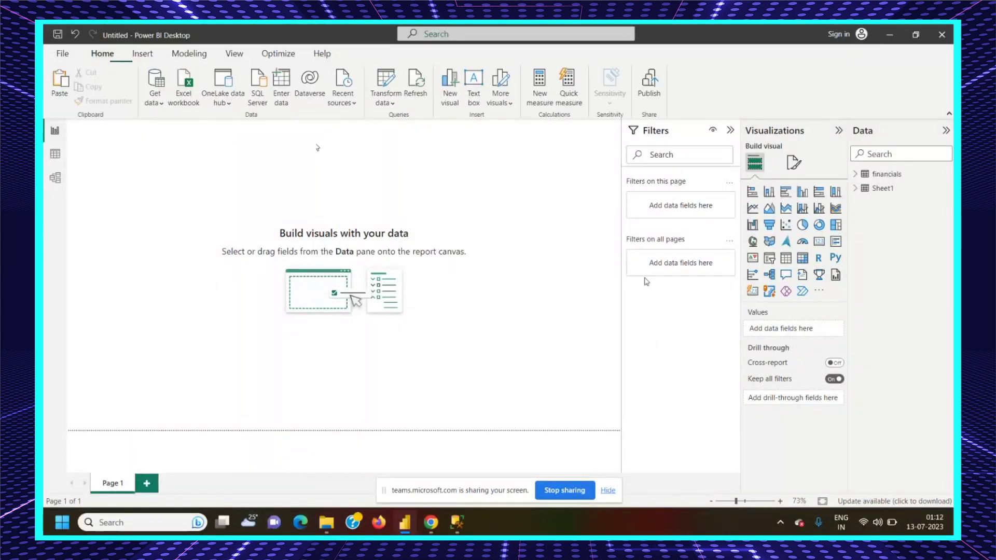
{"action": "left_click", "coordinate": [855, 176]}
{"action": "left_click", "coordinate": [854, 175]}
{"action": "left_click", "coordinate": [856, 188]}
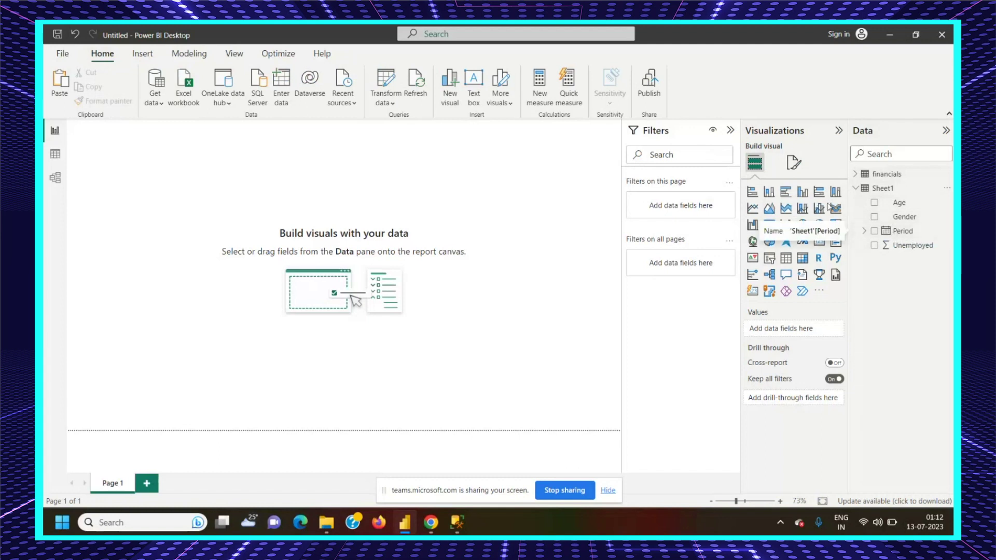
{"action": "left_click", "coordinate": [854, 190]}
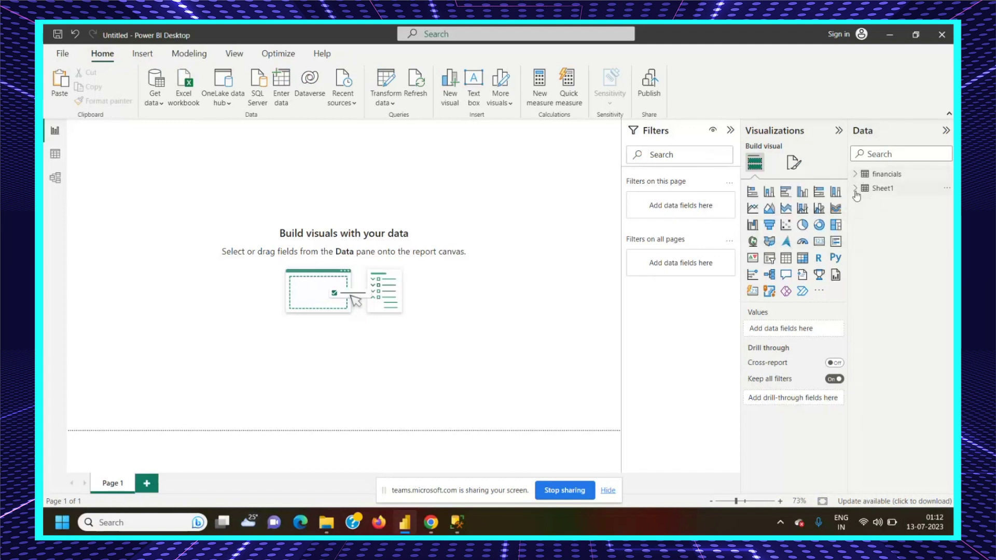
{"action": "left_click", "coordinate": [786, 259]}
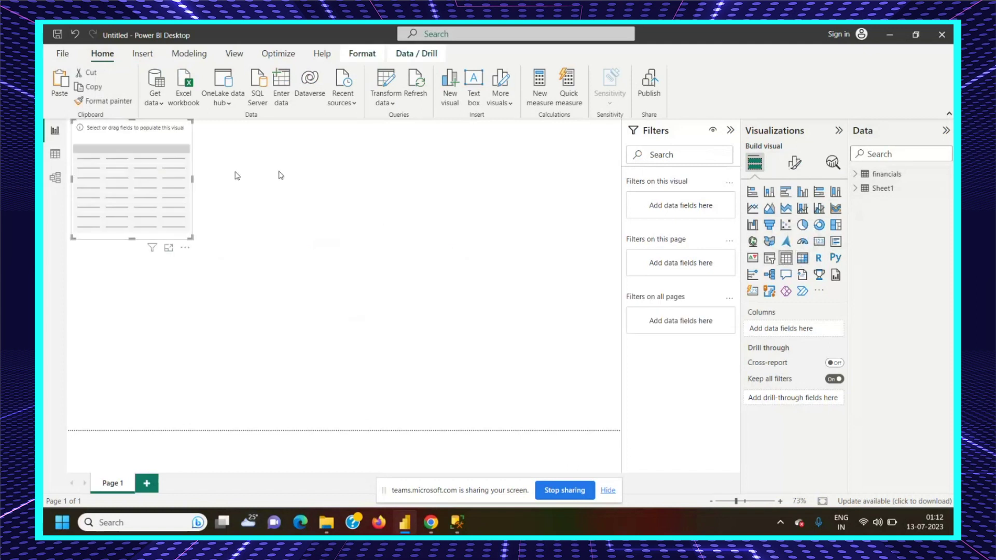
{"action": "left_click_drag", "start_coordinate": [159, 184], "coordinate": [232, 226]}
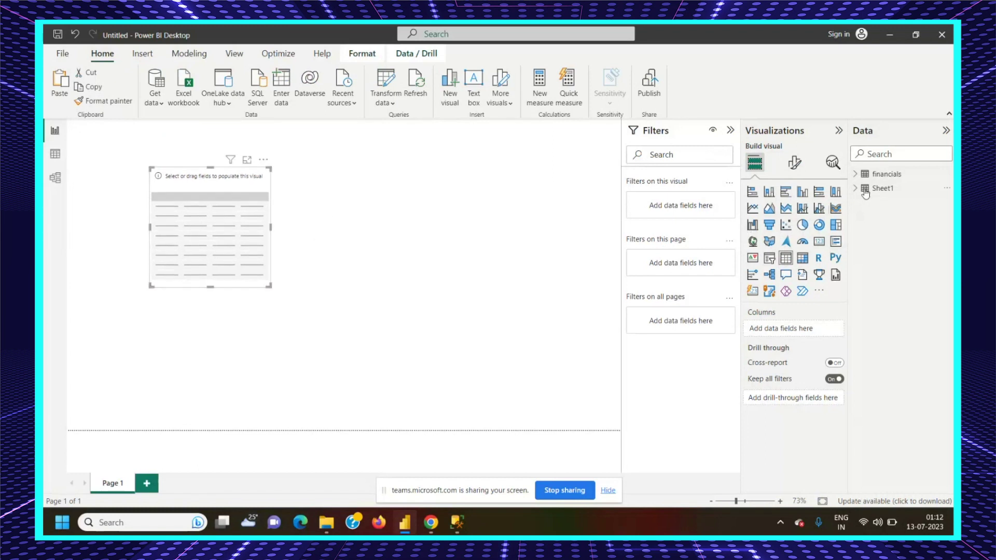
Step: Add Sales and Country from financials to the table and widen it leftward
{"action": "left_click", "coordinate": [874, 174]}
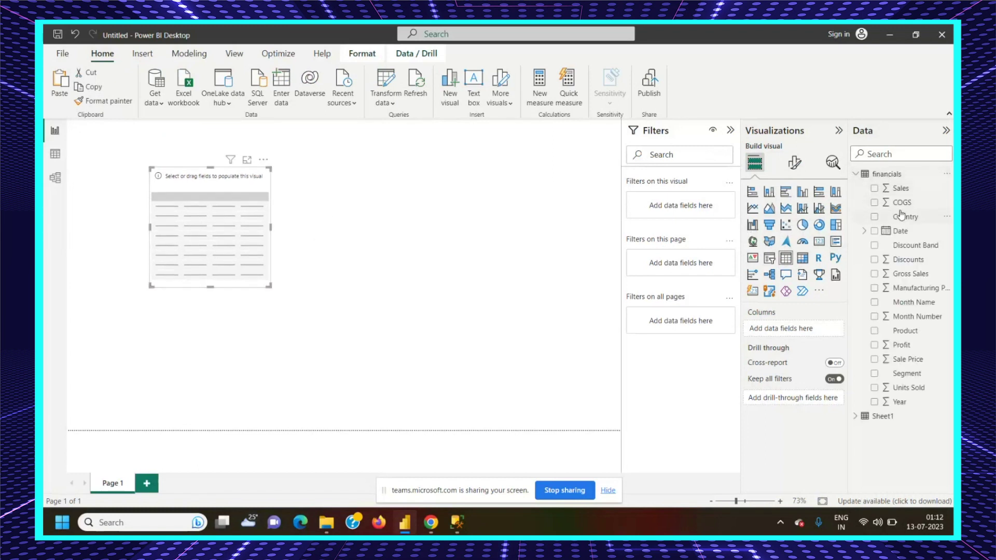
{"action": "left_click_drag", "start_coordinate": [900, 189], "coordinate": [789, 329]}
{"action": "left_click_drag", "start_coordinate": [904, 217], "coordinate": [778, 327]}
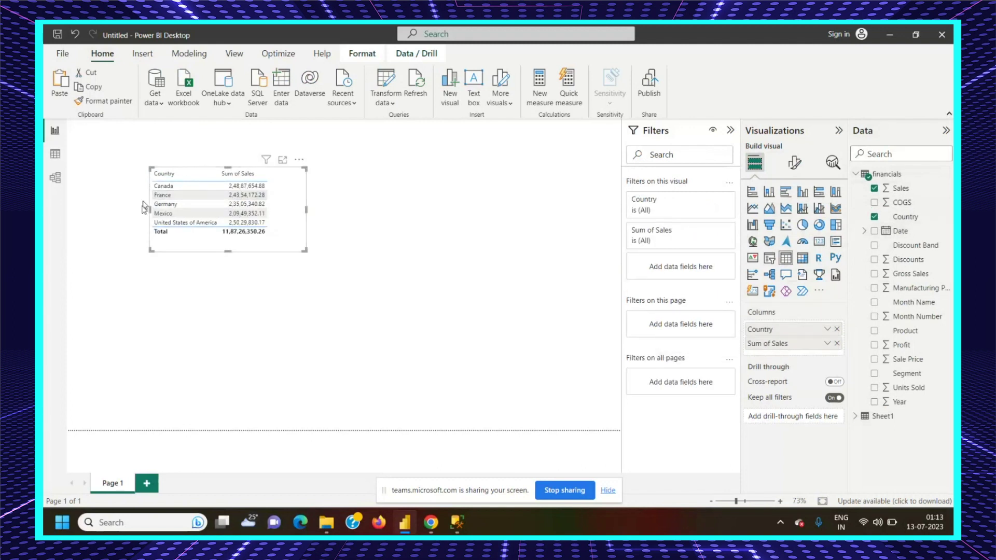
{"action": "left_click_drag", "start_coordinate": [144, 205], "coordinate": [105, 204]}
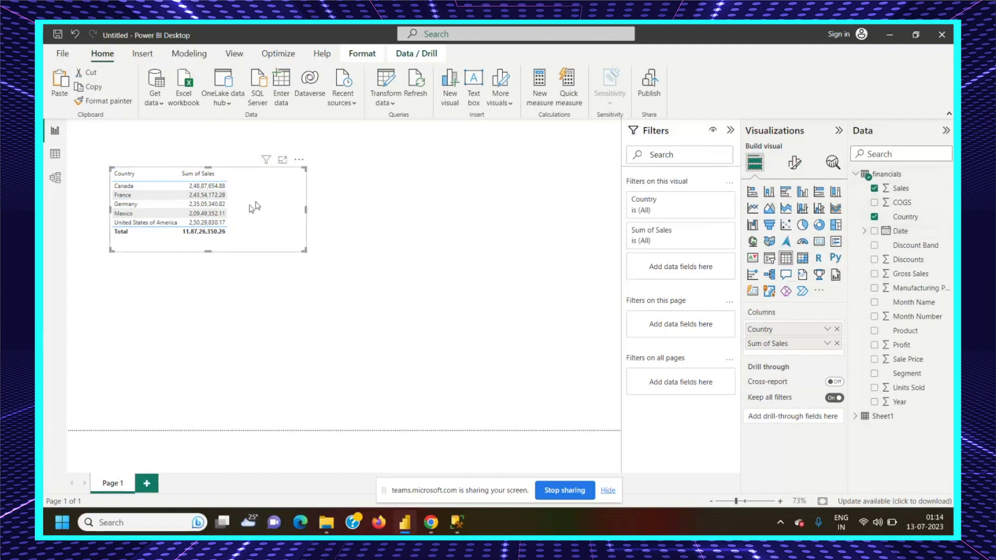
Step: Turn on the Sparklines preview feature in Options and confirm with OK
{"action": "left_click", "coordinate": [64, 53]}
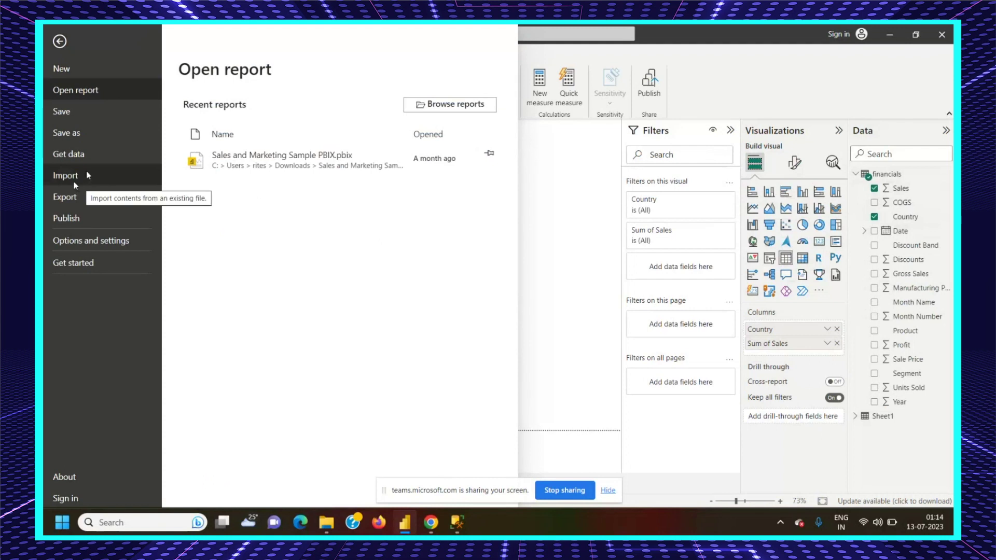
{"action": "left_click", "coordinate": [99, 239]}
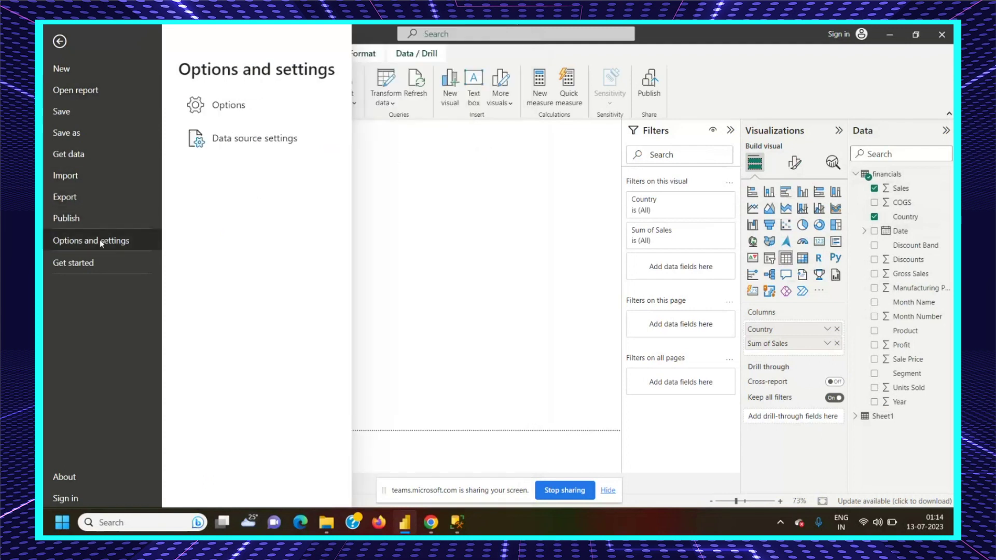
{"action": "left_click", "coordinate": [215, 108]}
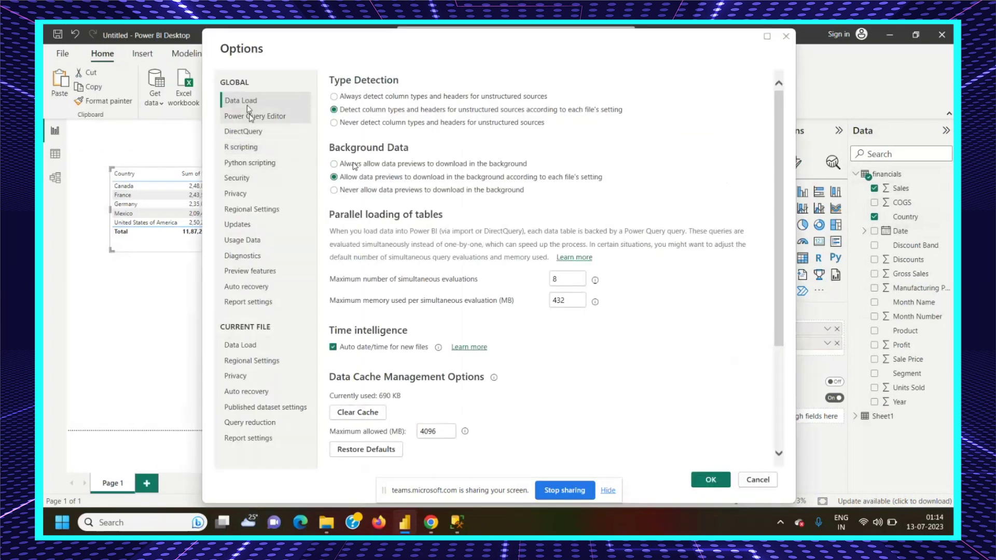
{"action": "left_click", "coordinate": [252, 270]}
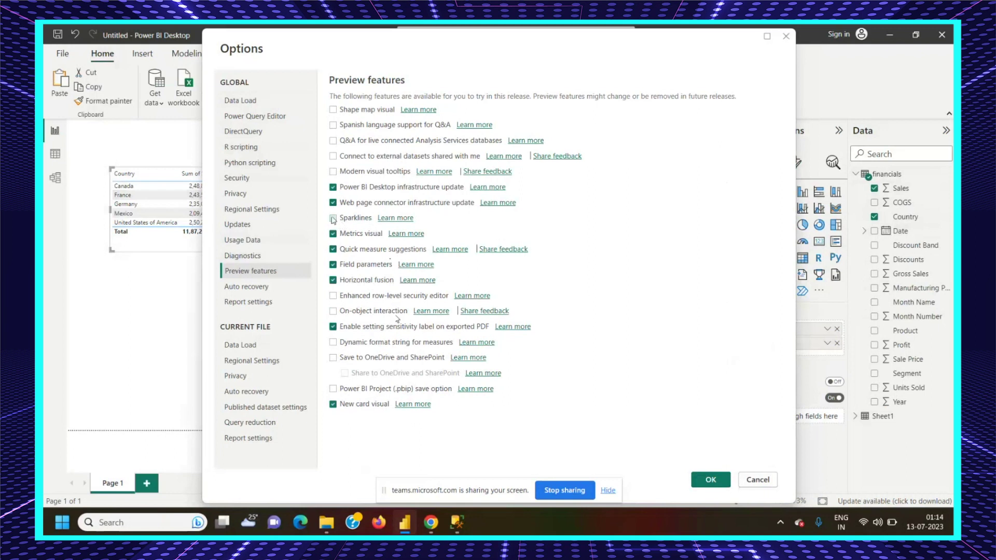
{"action": "left_click", "coordinate": [333, 218]}
{"action": "left_click", "coordinate": [700, 477]}
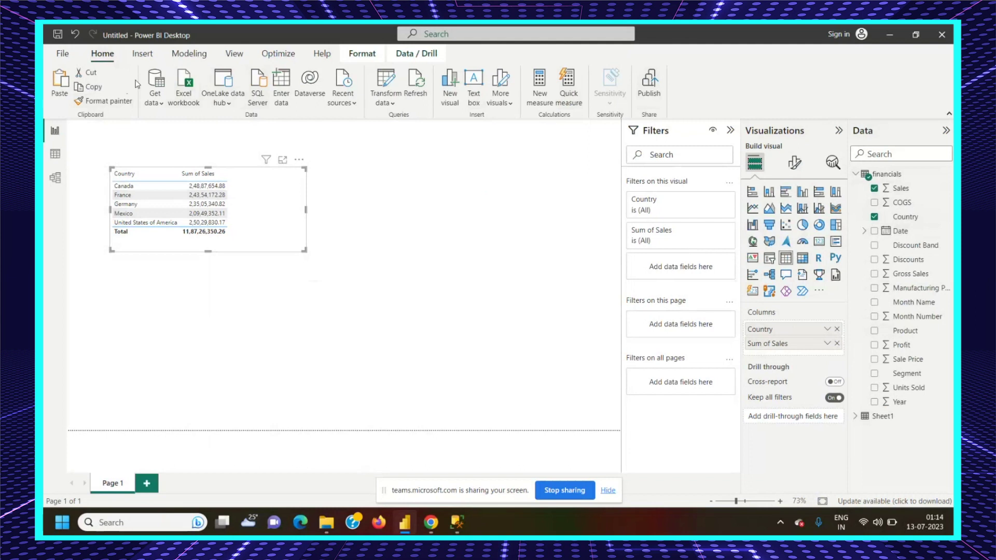
Step: Check the Sum of Sales field actions, then start adding a sparkline from the Insert ribbon
{"action": "left_click", "coordinate": [828, 345]}
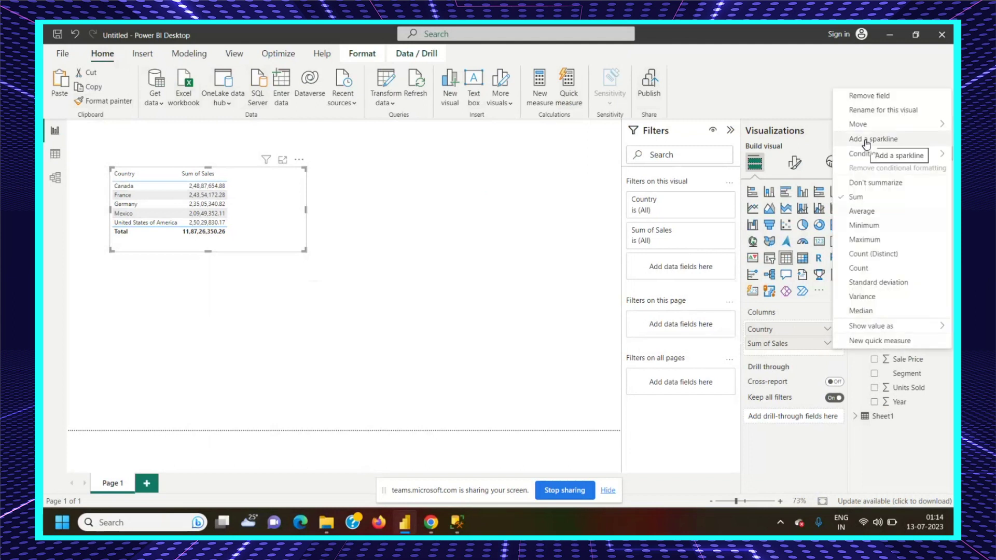
{"action": "mouse_move", "coordinate": [884, 153]}
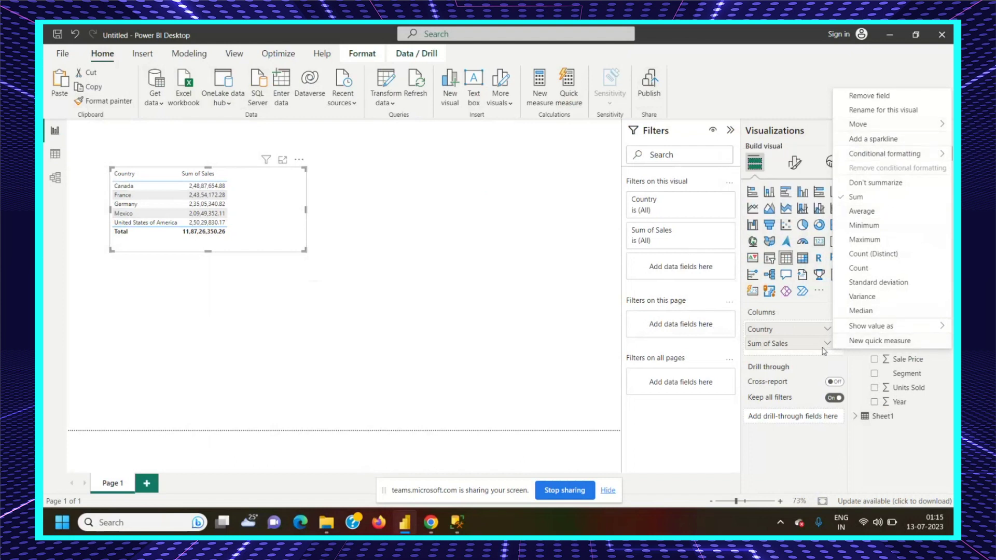
{"action": "left_click", "coordinate": [807, 379]}
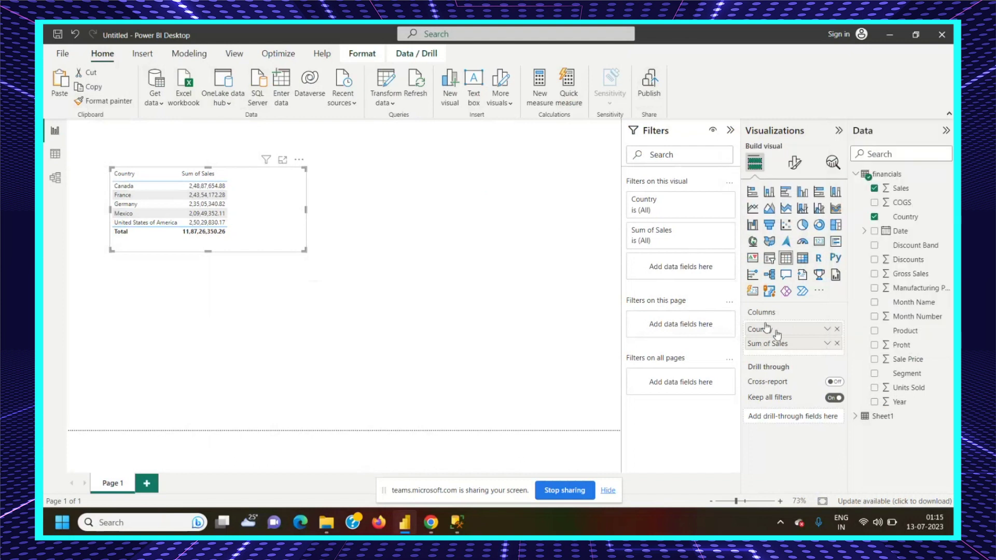
{"action": "left_click", "coordinate": [828, 344]}
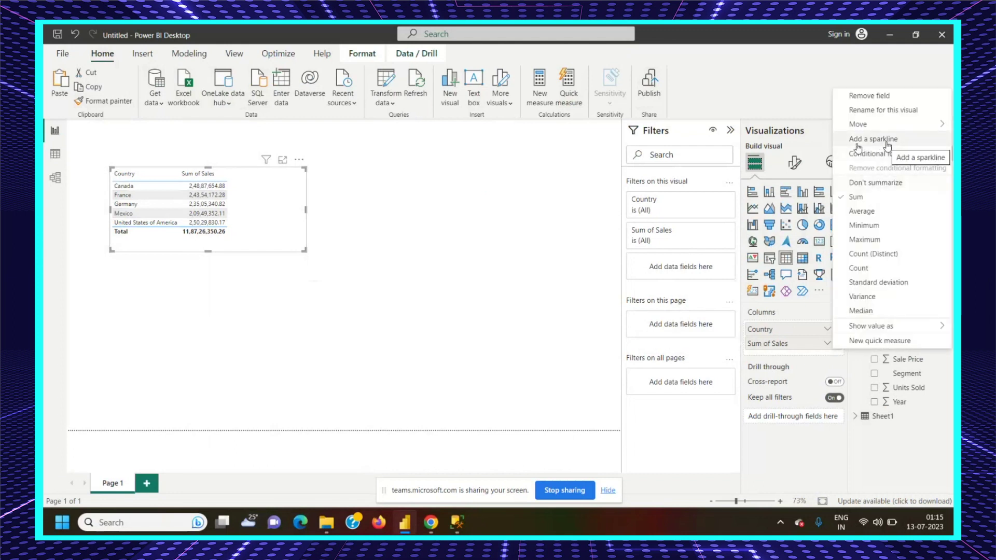
{"action": "key", "text": "Escape"}
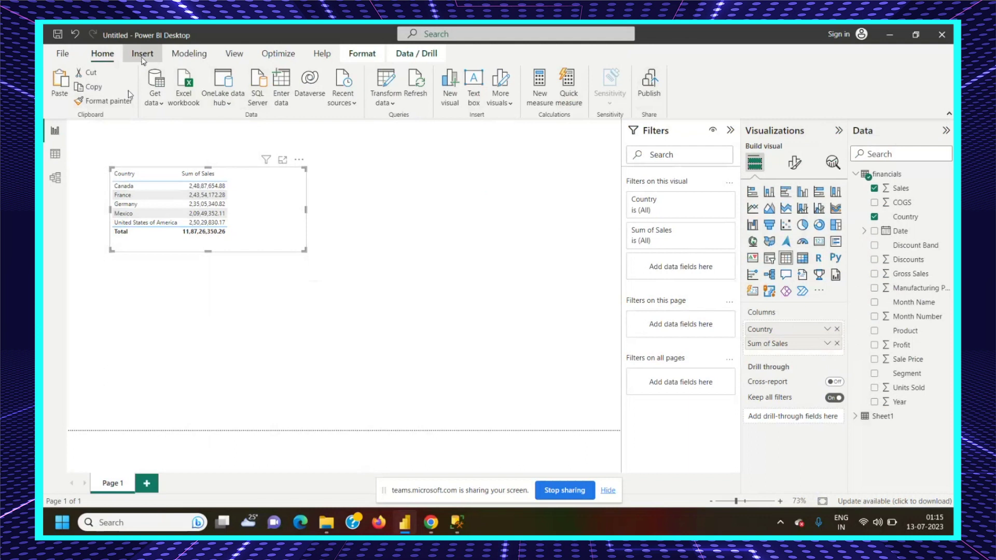
{"action": "left_click", "coordinate": [142, 53]}
{"action": "left_click", "coordinate": [543, 103]}
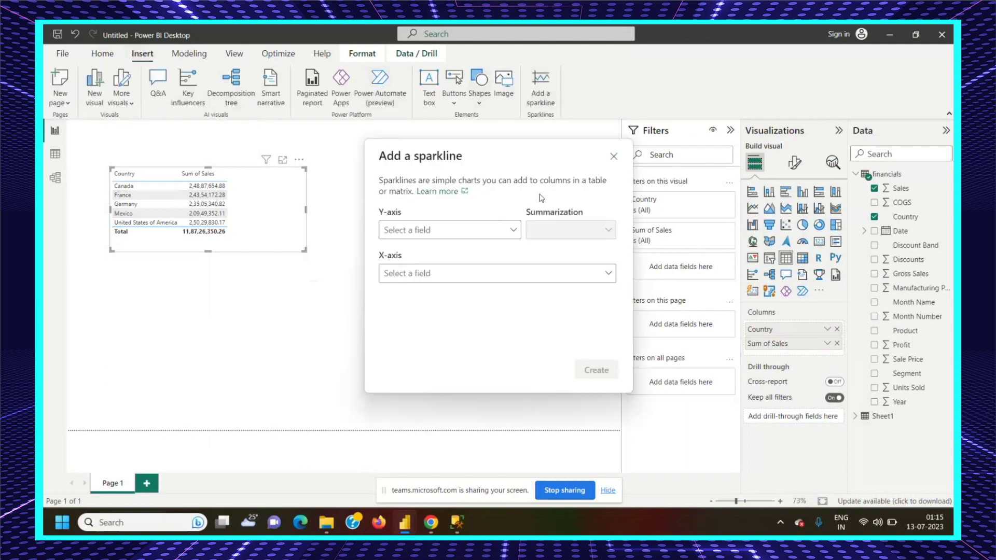
Step: Create a sparkline with Sales as the Y-axis values and Date as the X-axis
{"action": "left_click", "coordinate": [467, 235]}
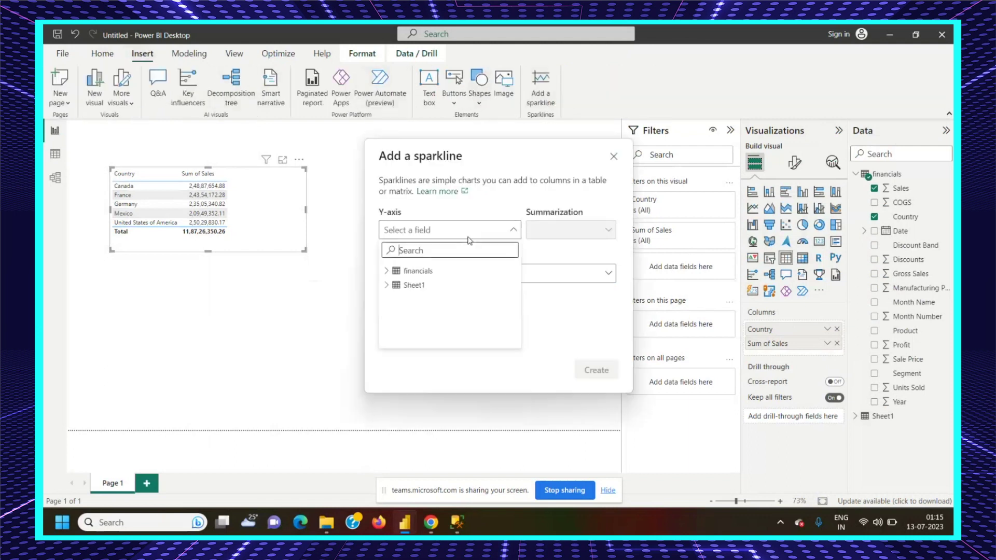
{"action": "left_click", "coordinate": [386, 270]}
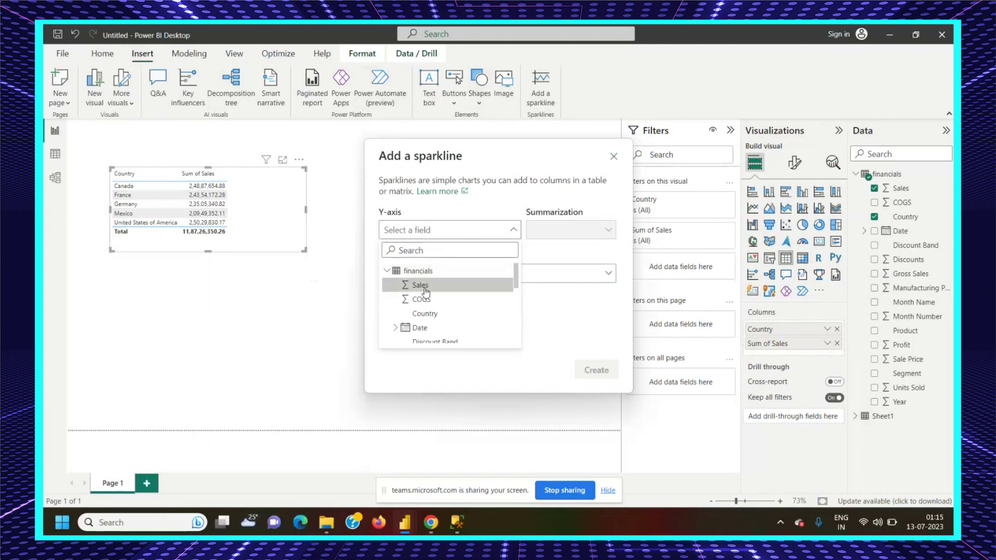
{"action": "left_click", "coordinate": [420, 285]}
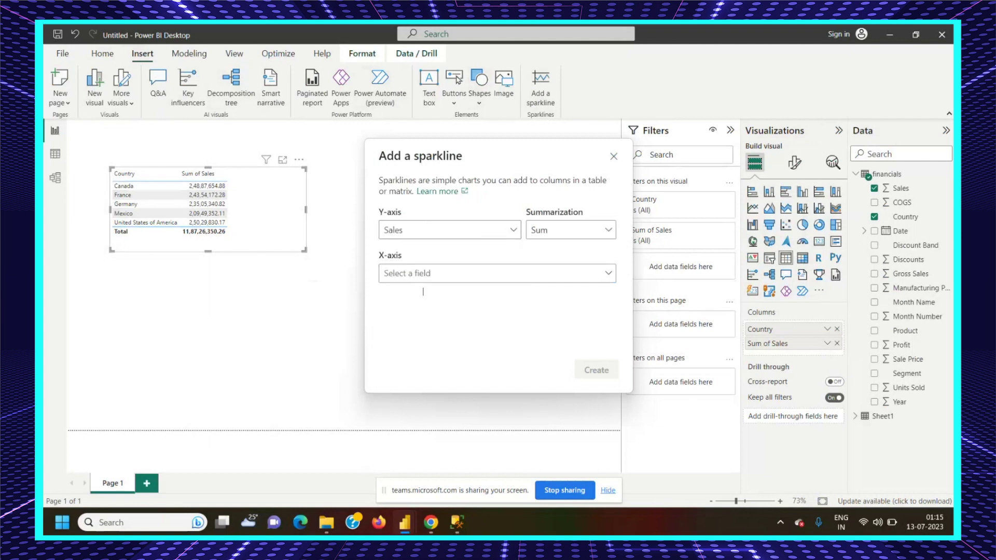
{"action": "left_click", "coordinate": [497, 276]}
{"action": "left_click", "coordinate": [402, 315]}
{"action": "scroll", "coordinate": [438, 351], "scroll_direction": "down", "scroll_amount": 1}
{"action": "left_click", "coordinate": [431, 350]}
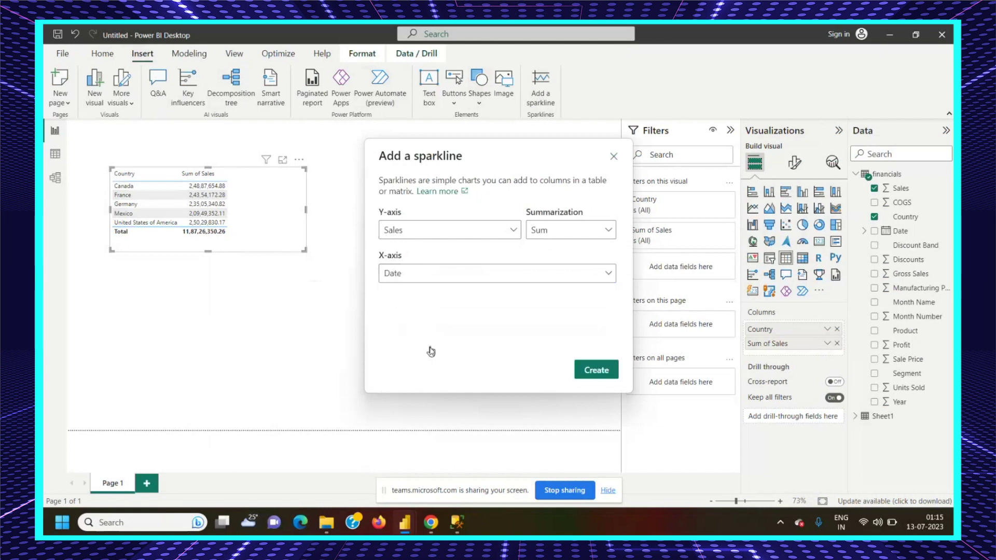
{"action": "left_click", "coordinate": [595, 370]}
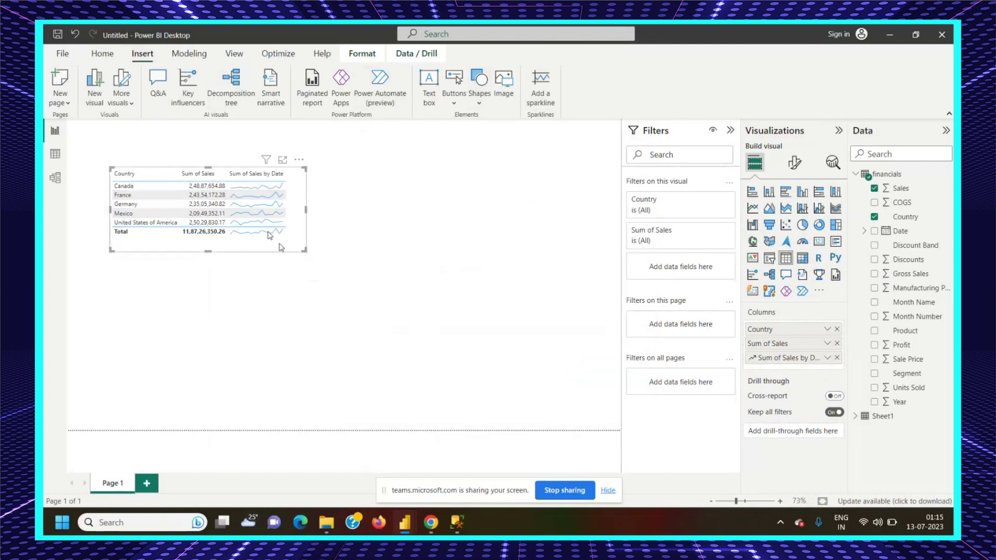
Step: Look through the table's style presets and values format settings, then return to its field wells
{"action": "left_click", "coordinate": [790, 174]}
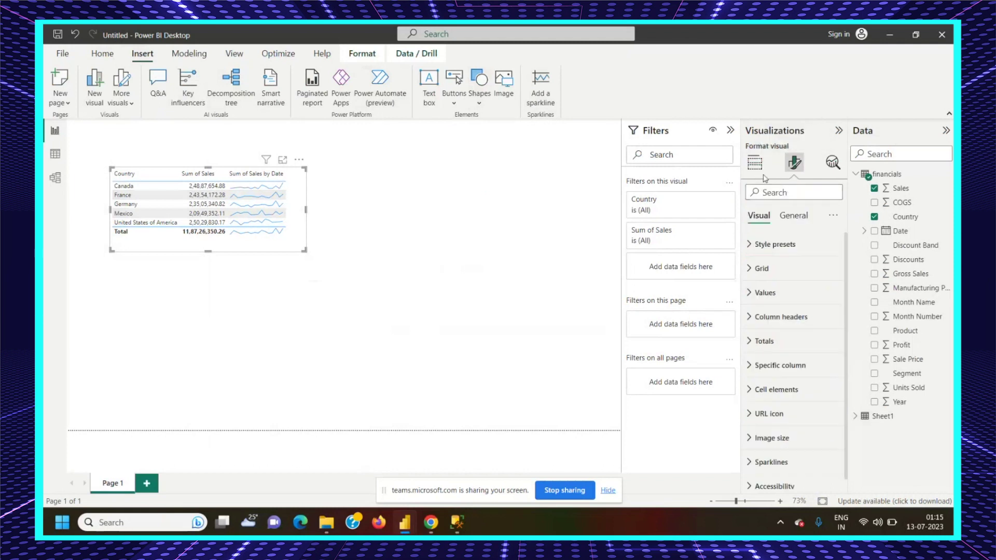
{"action": "left_click", "coordinate": [765, 244]}
{"action": "left_click", "coordinate": [764, 248]}
{"action": "left_click", "coordinate": [764, 292]}
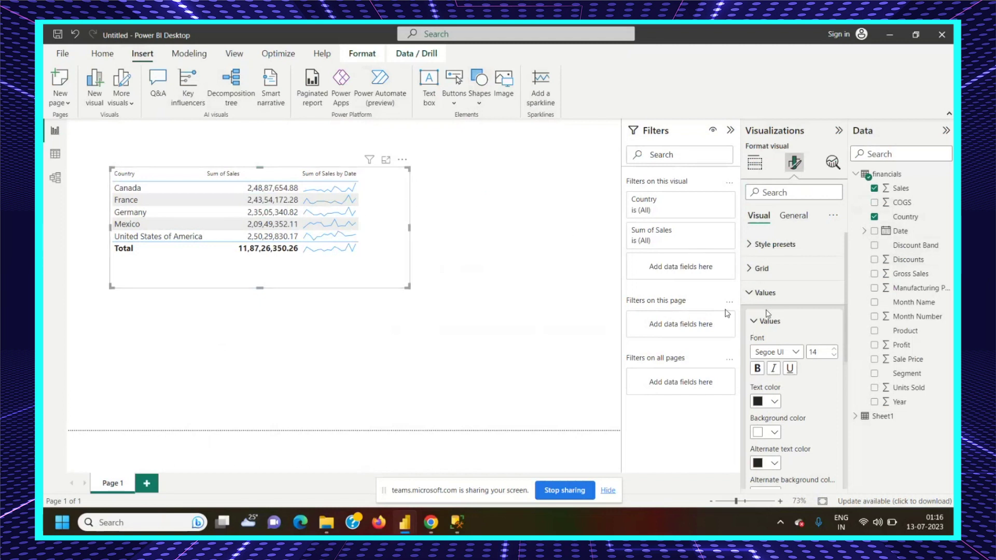
{"action": "left_click", "coordinate": [755, 163]}
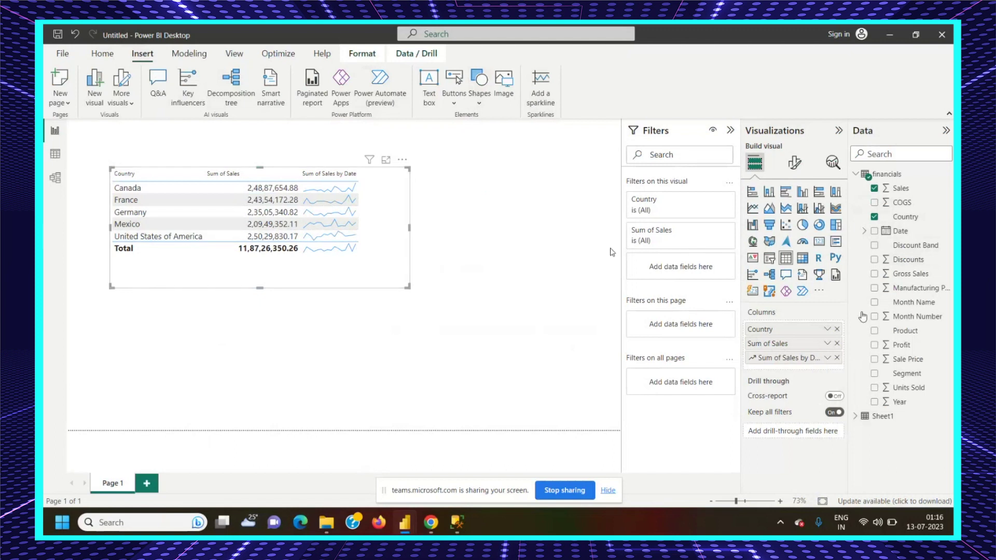
{"action": "left_click", "coordinate": [827, 358]}
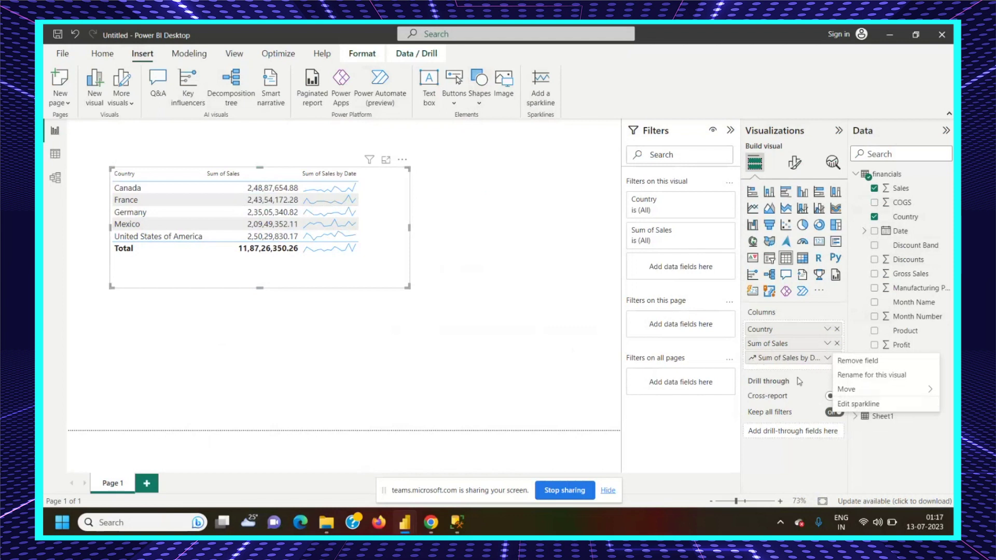
{"action": "left_click", "coordinate": [853, 403]}
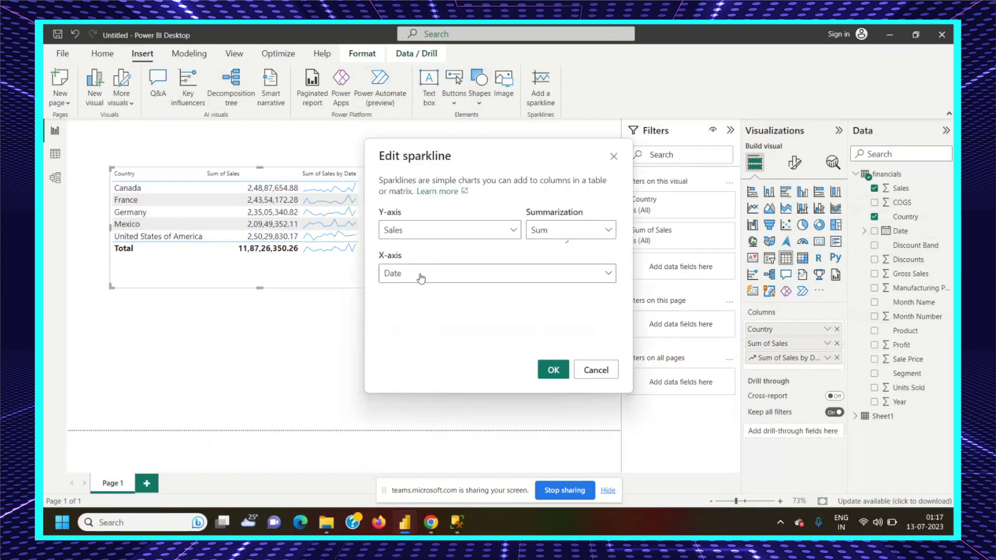
{"action": "left_click", "coordinate": [613, 156]}
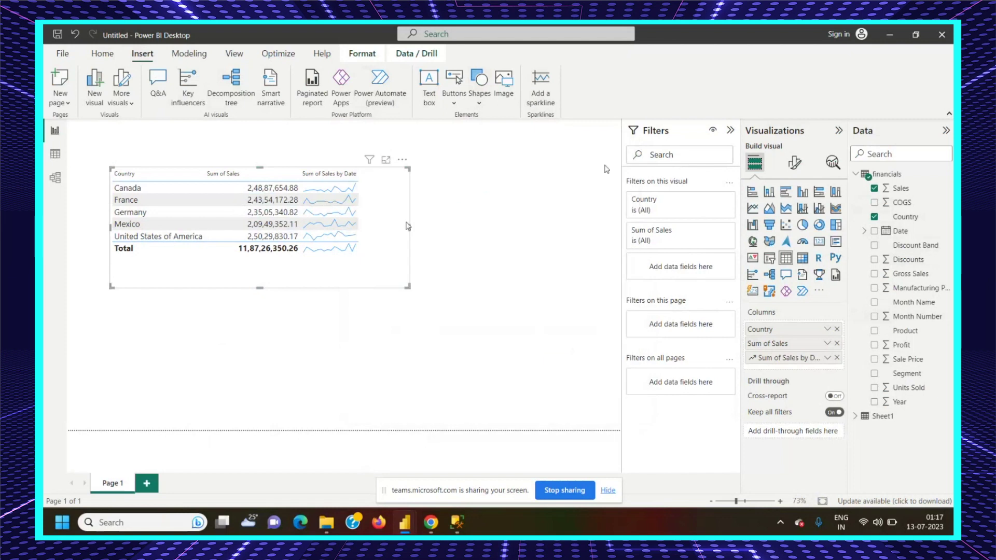
Step: Try the Column chart type for the sparklines, then switch them back to Line
{"action": "left_click", "coordinate": [791, 167]}
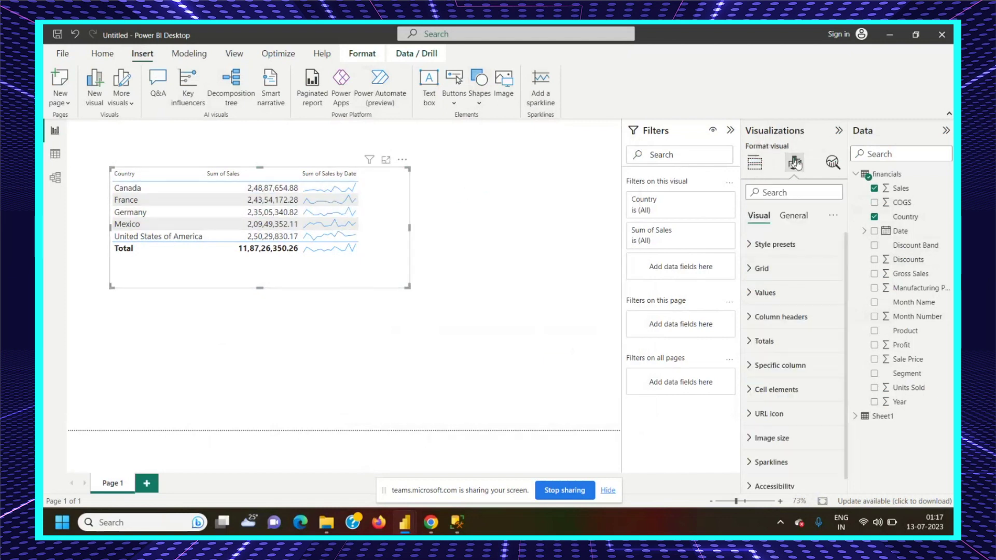
{"action": "scroll", "coordinate": [793, 389], "scroll_direction": "down", "scroll_amount": 2}
{"action": "left_click", "coordinate": [793, 389]}
{"action": "left_click", "coordinate": [791, 390]}
{"action": "scroll", "coordinate": [792, 395], "scroll_direction": "down", "scroll_amount": 1}
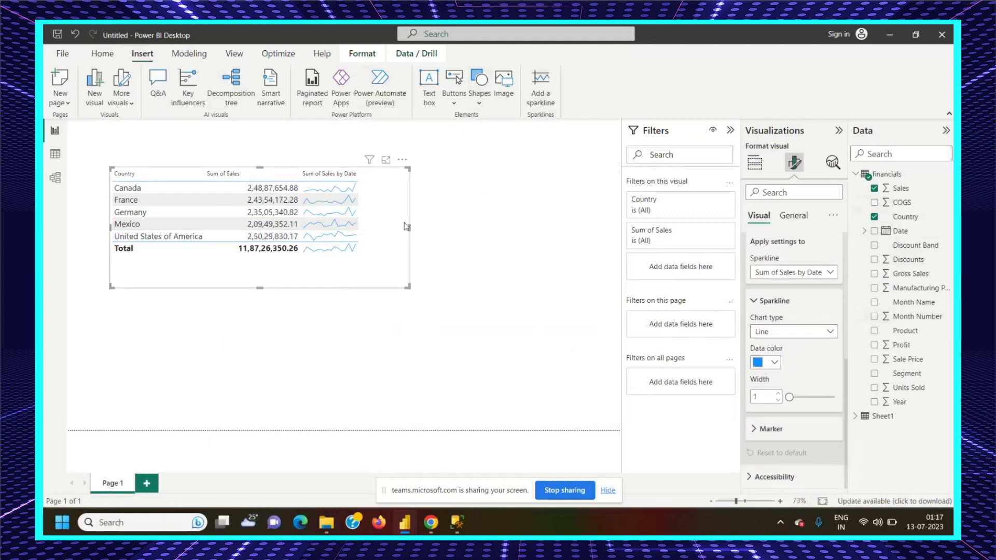
{"action": "left_click", "coordinate": [788, 335]}
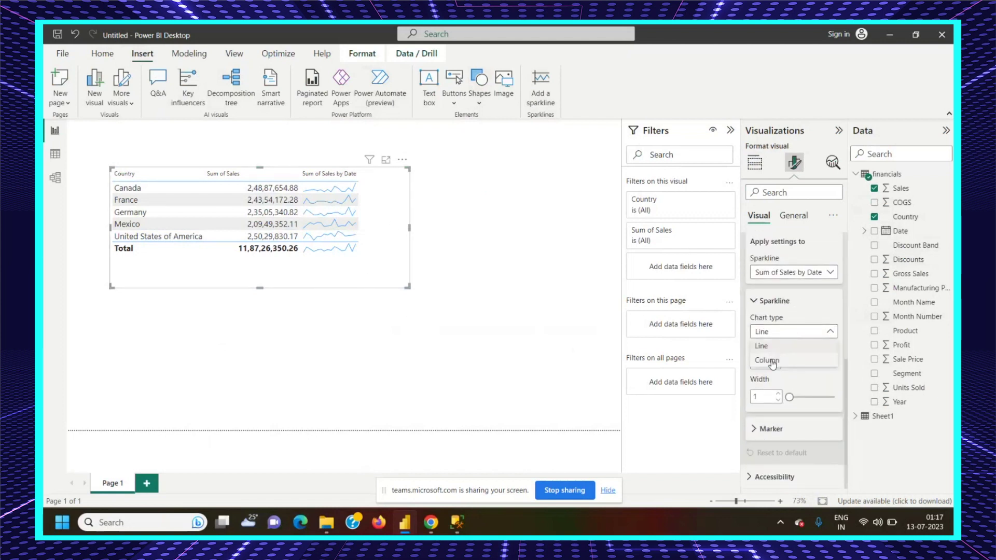
{"action": "left_click", "coordinate": [772, 360]}
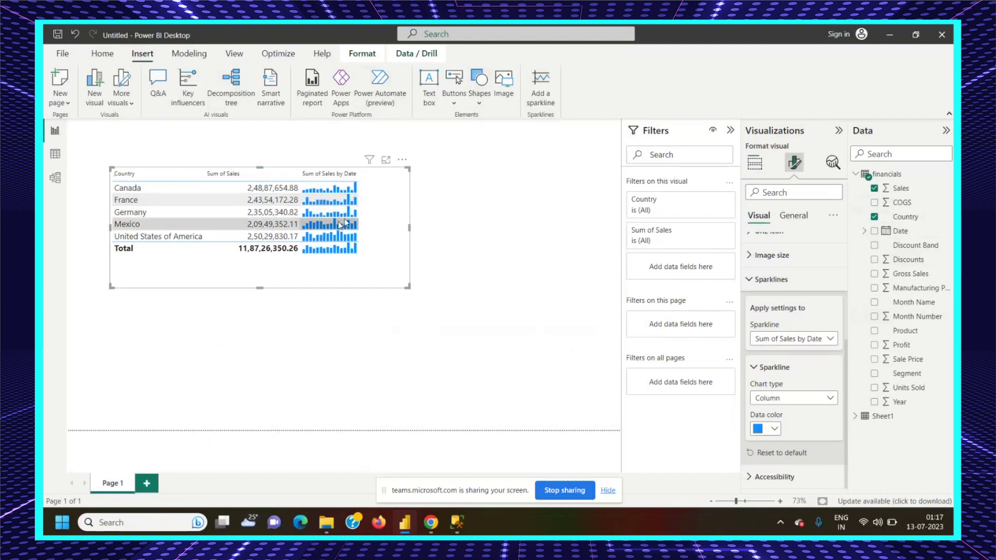
{"action": "left_click", "coordinate": [776, 400]}
{"action": "left_click", "coordinate": [765, 415]}
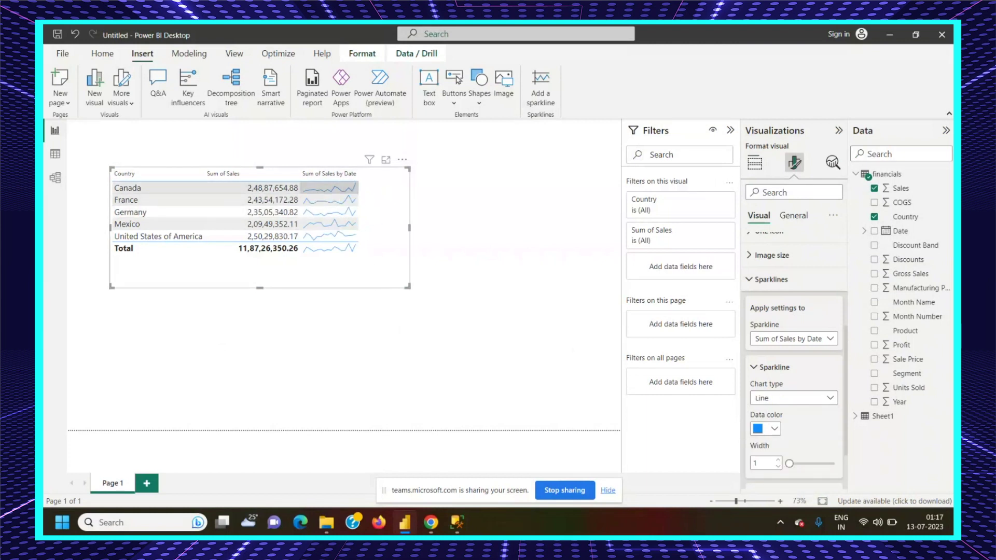
Step: Color the sparklines orange and set their line width to 2
{"action": "left_click", "coordinate": [773, 429]}
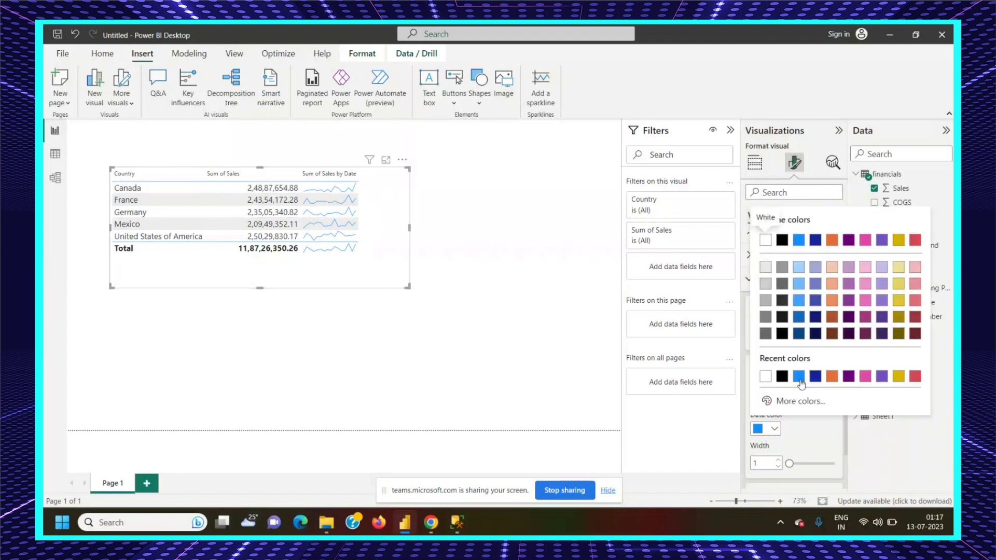
{"action": "left_click", "coordinate": [819, 379]}
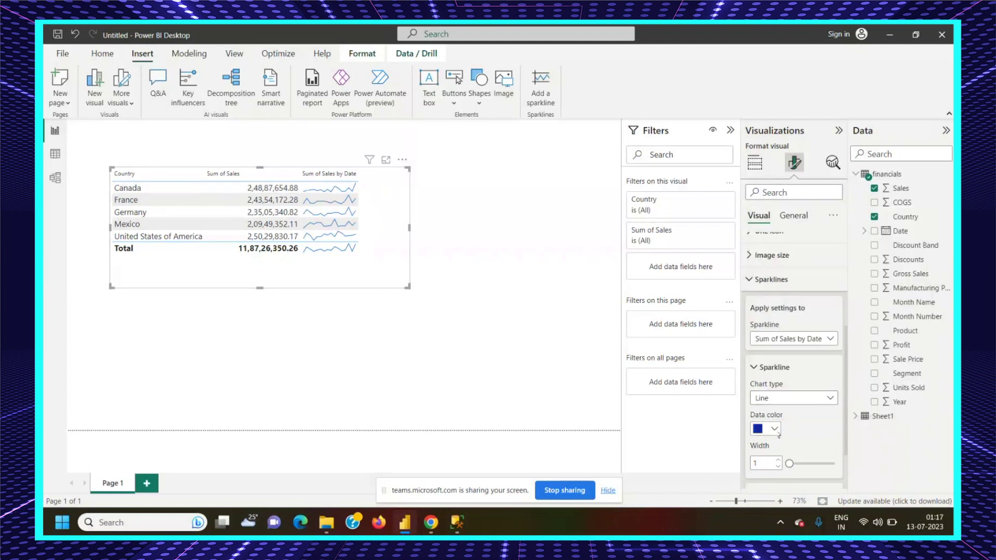
{"action": "left_click", "coordinate": [773, 429]}
{"action": "left_click", "coordinate": [831, 377]}
{"action": "left_click", "coordinate": [777, 460]}
{"action": "left_click", "coordinate": [778, 461]}
{"action": "left_click", "coordinate": [778, 466]}
{"action": "left_click", "coordinate": [778, 466]}
Step: Move the table toward the top-left and keep the sparkline marker colour blue
{"action": "left_click_drag", "start_coordinate": [303, 274], "coordinate": [269, 242]}
{"action": "scroll", "coordinate": [782, 433], "scroll_direction": "down", "scroll_amount": 3}
{"action": "scroll", "coordinate": [782, 433], "scroll_direction": "down", "scroll_amount": 5}
{"action": "left_click", "coordinate": [768, 369]}
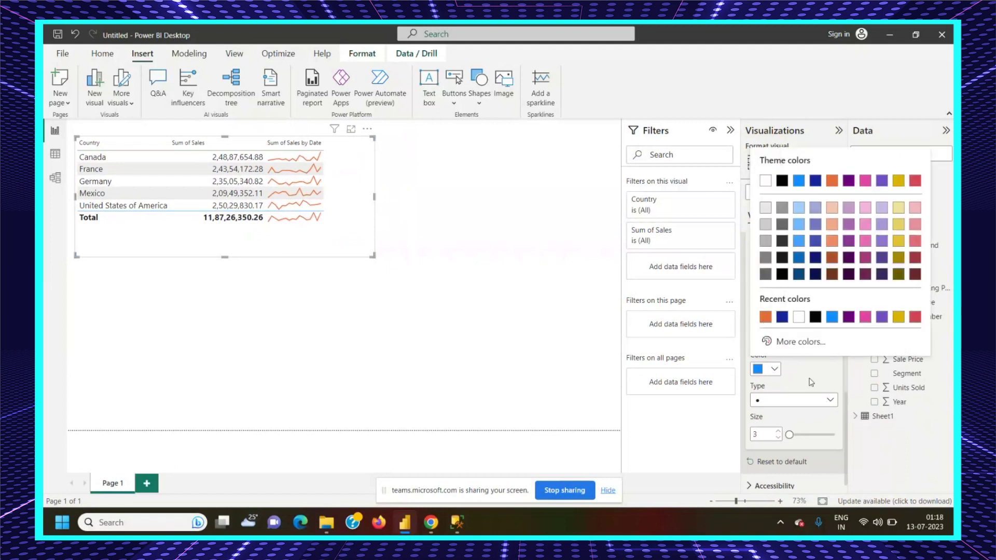
{"action": "left_click", "coordinate": [772, 370]}
{"action": "scroll", "coordinate": [803, 351], "scroll_direction": "up", "scroll_amount": 2}
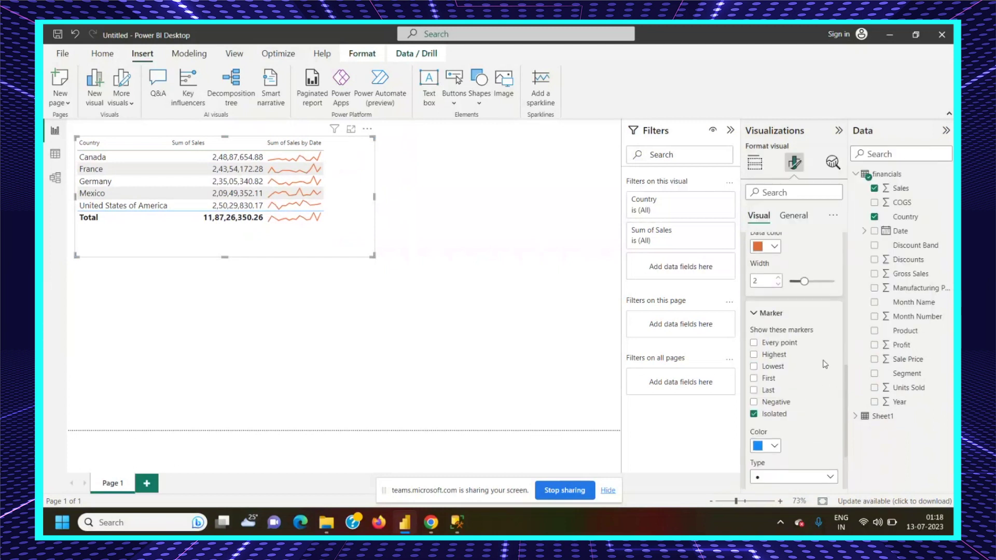
{"action": "scroll", "coordinate": [797, 290], "scroll_direction": "up", "scroll_amount": 2}
{"action": "scroll", "coordinate": [783, 301], "scroll_direction": "down", "scroll_amount": 4}
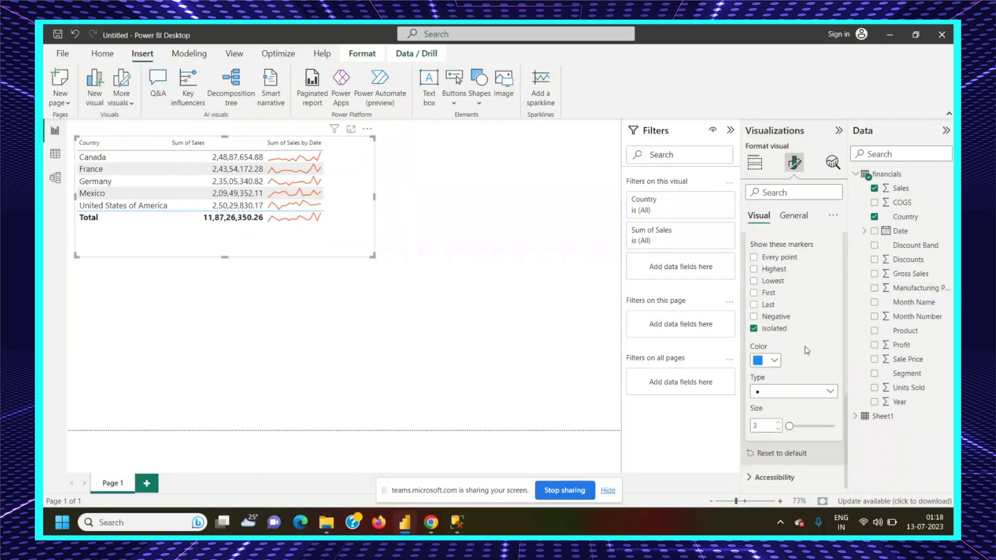
Step: Try Negative, Highest, Lowest and Every-point sparkline markers, then turn all markers off
{"action": "left_click", "coordinate": [753, 328]}
{"action": "left_click", "coordinate": [753, 316]}
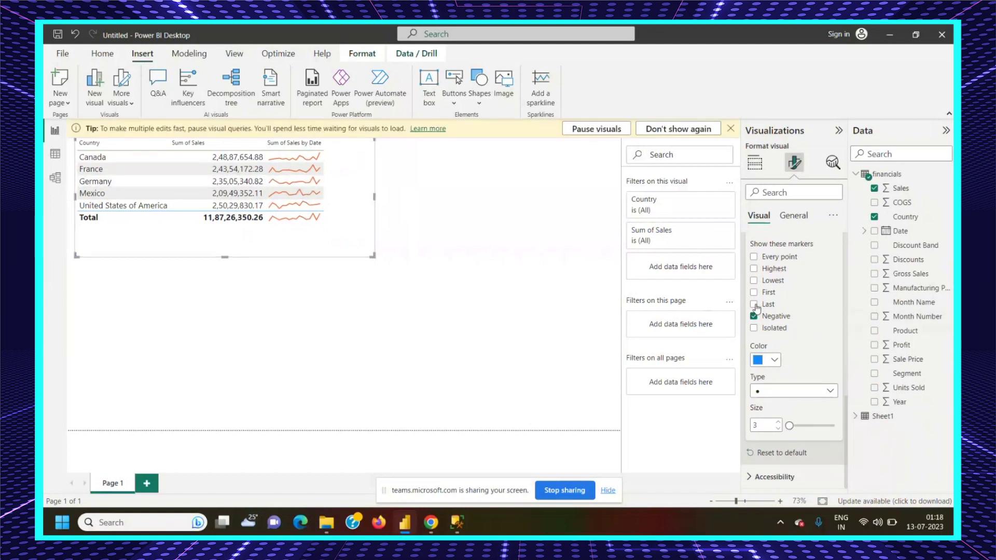
{"action": "left_click", "coordinate": [754, 269]}
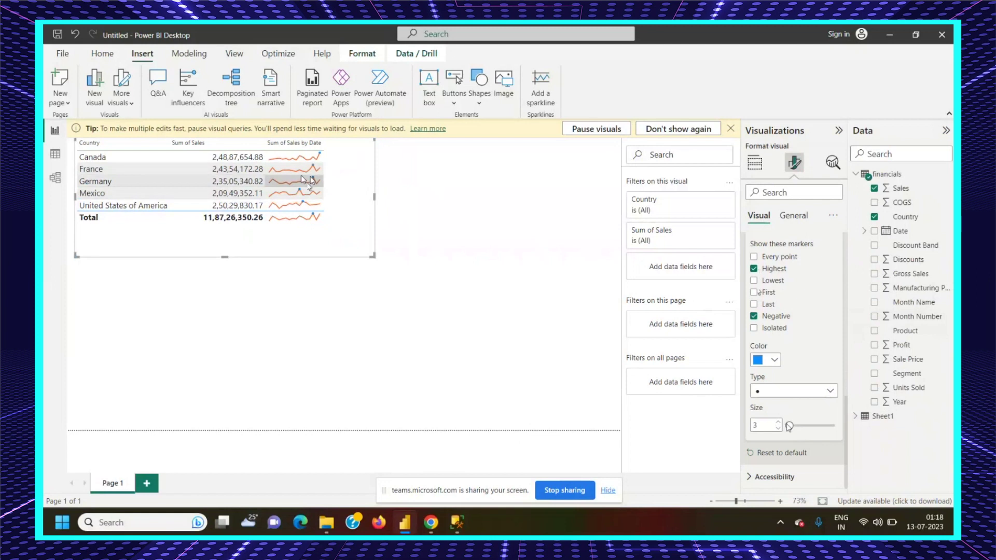
{"action": "left_click", "coordinate": [754, 280]}
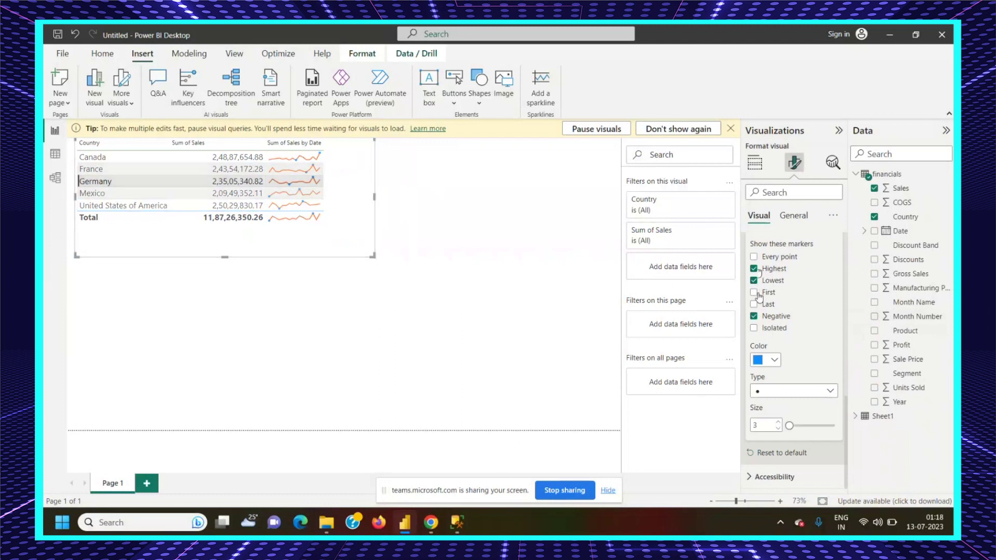
{"action": "left_click", "coordinate": [753, 294]}
{"action": "left_click", "coordinate": [754, 258]}
{"action": "left_click", "coordinate": [753, 280]}
{"action": "left_click", "coordinate": [753, 256]}
{"action": "left_click", "coordinate": [753, 269]}
{"action": "left_click", "coordinate": [753, 316]}
{"action": "scroll", "coordinate": [793, 322], "scroll_direction": "up", "scroll_amount": 2}
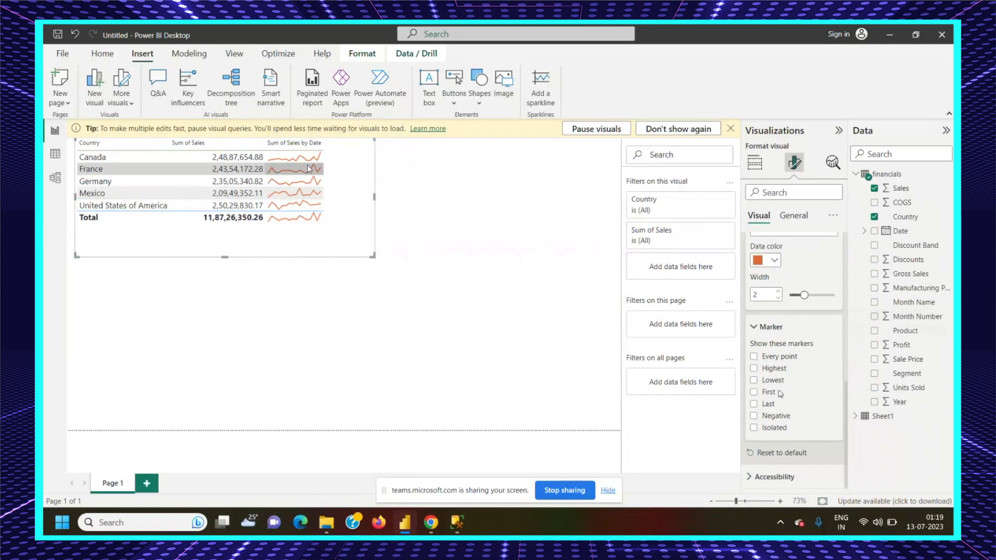
Step: Dismiss the tip bar, move the sales table to the page top, and collapse financials
{"action": "left_click", "coordinate": [731, 128]}
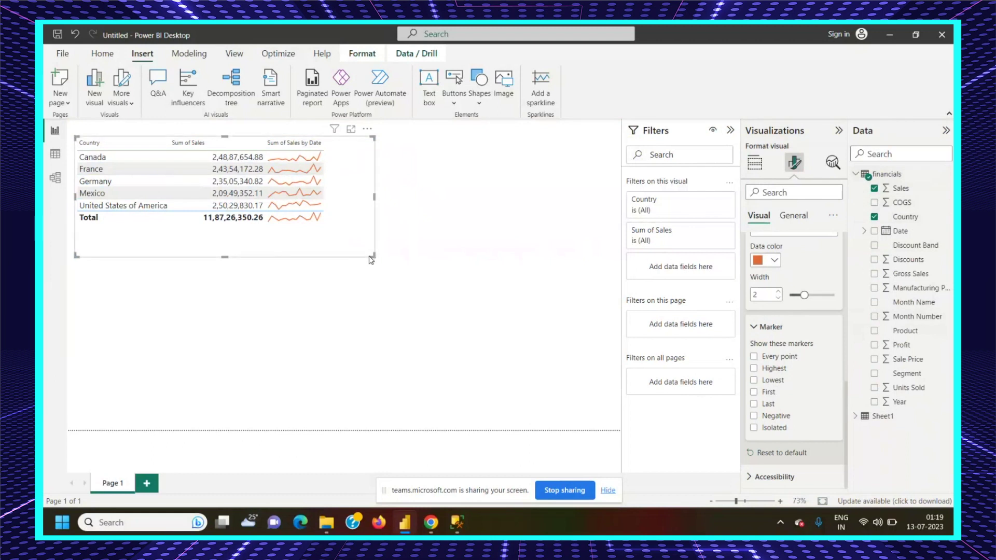
{"action": "left_click_drag", "start_coordinate": [370, 259], "coordinate": [336, 218]}
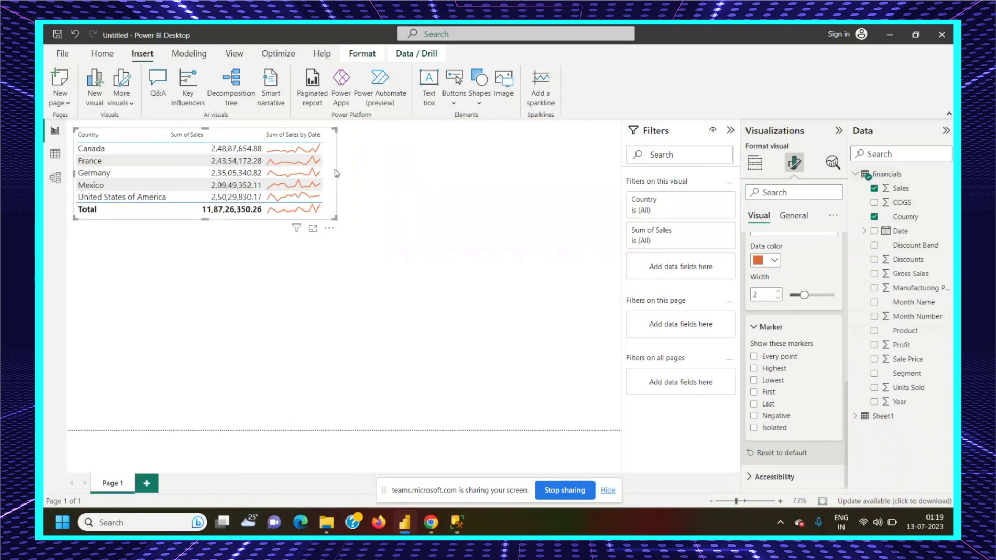
{"action": "left_click", "coordinate": [856, 176]}
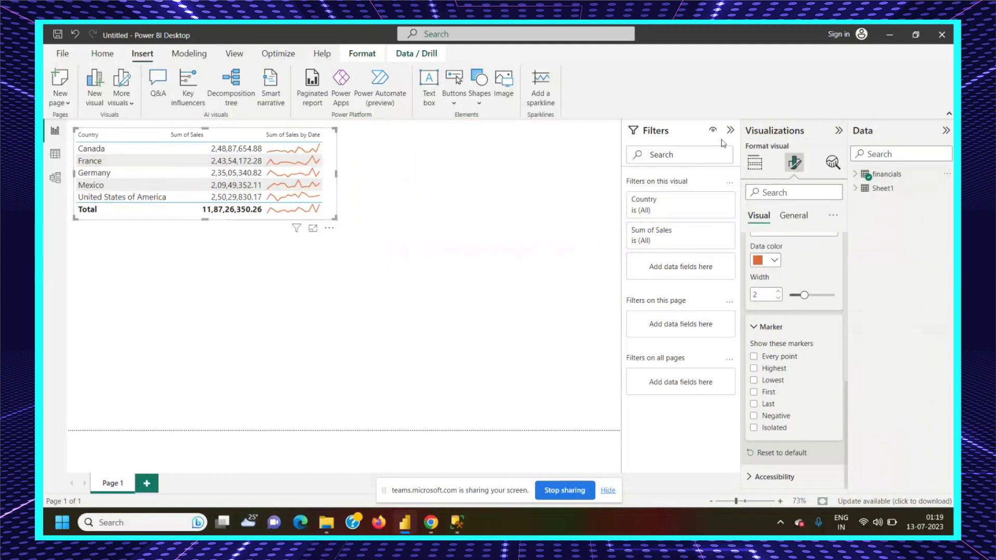
Step: Insert a second table and fill it with Age, Gender and Unemployed from Sheet1
{"action": "left_click", "coordinate": [102, 53]}
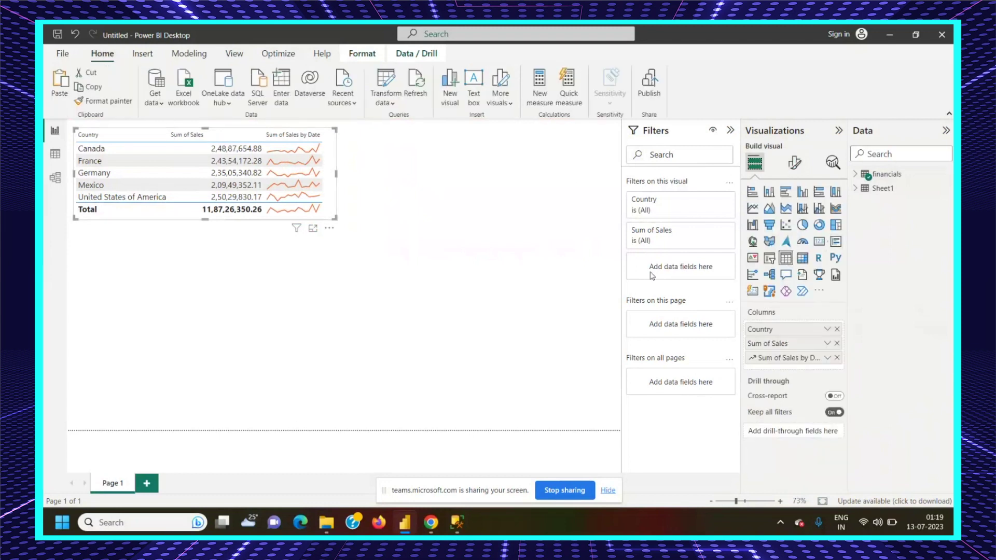
{"action": "left_click", "coordinate": [785, 257]}
{"action": "left_click", "coordinate": [855, 189]}
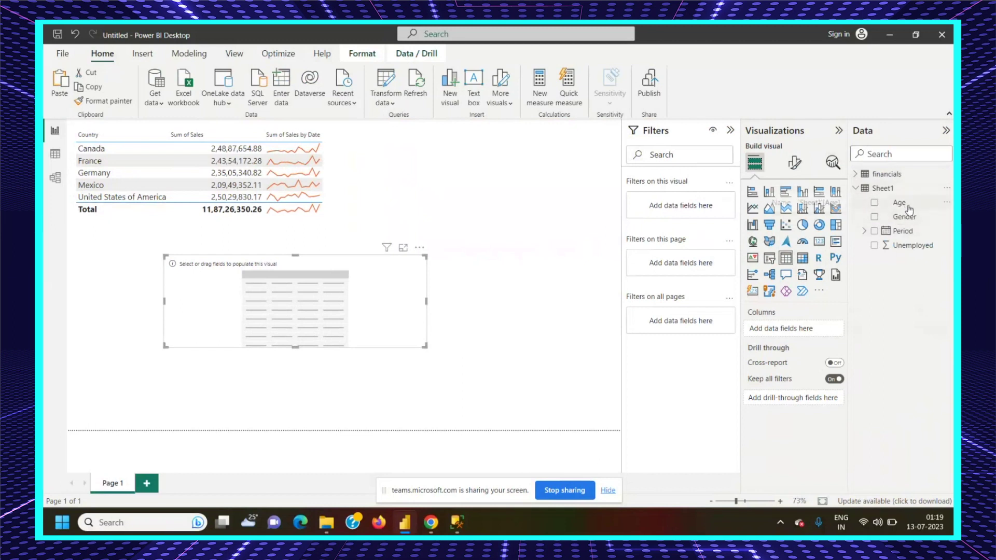
{"action": "left_click_drag", "start_coordinate": [896, 208], "coordinate": [783, 340]}
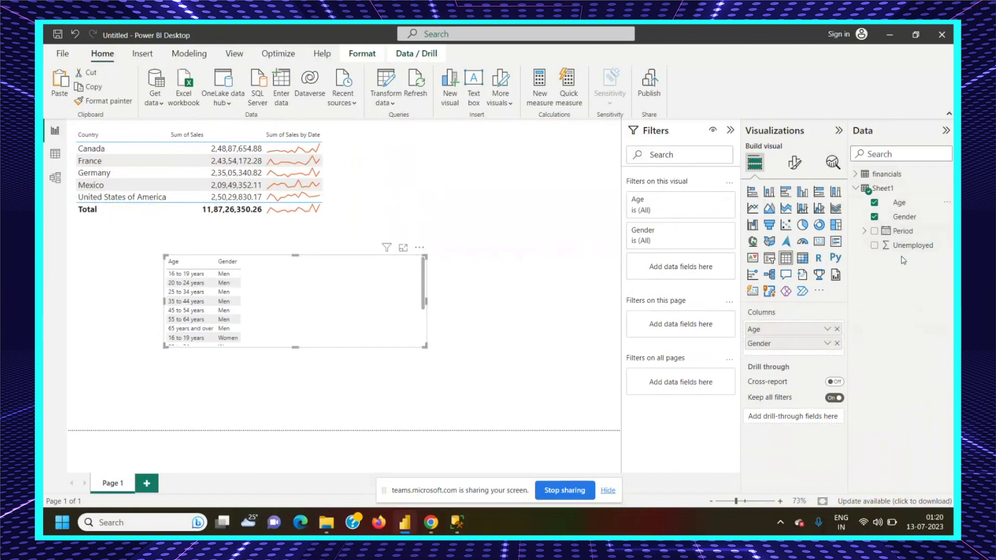
{"action": "left_click_drag", "start_coordinate": [902, 257], "coordinate": [793, 420]}
{"action": "left_click_drag", "start_coordinate": [884, 246], "coordinate": [781, 358]}
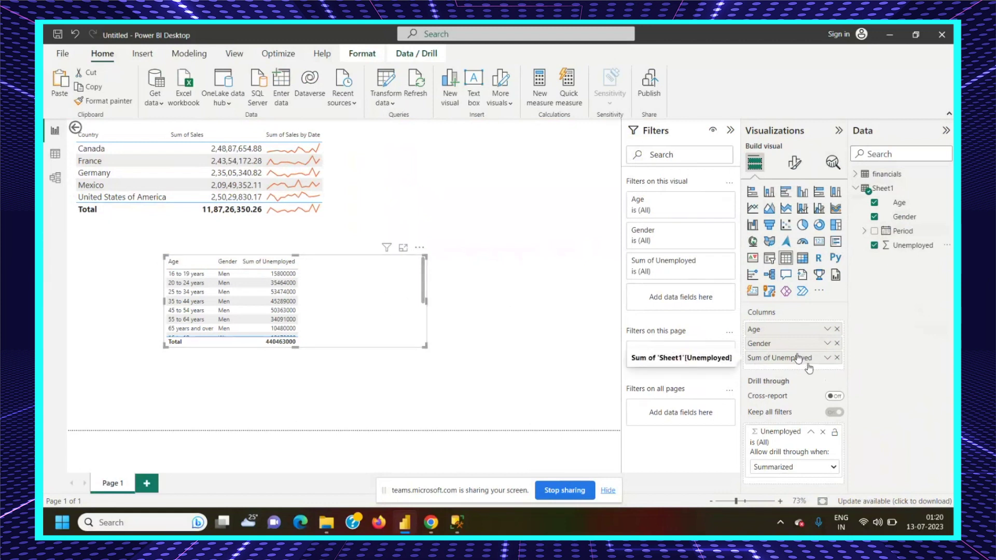
Step: Remove the Gender column from the second table
{"action": "left_click", "coordinate": [143, 56]}
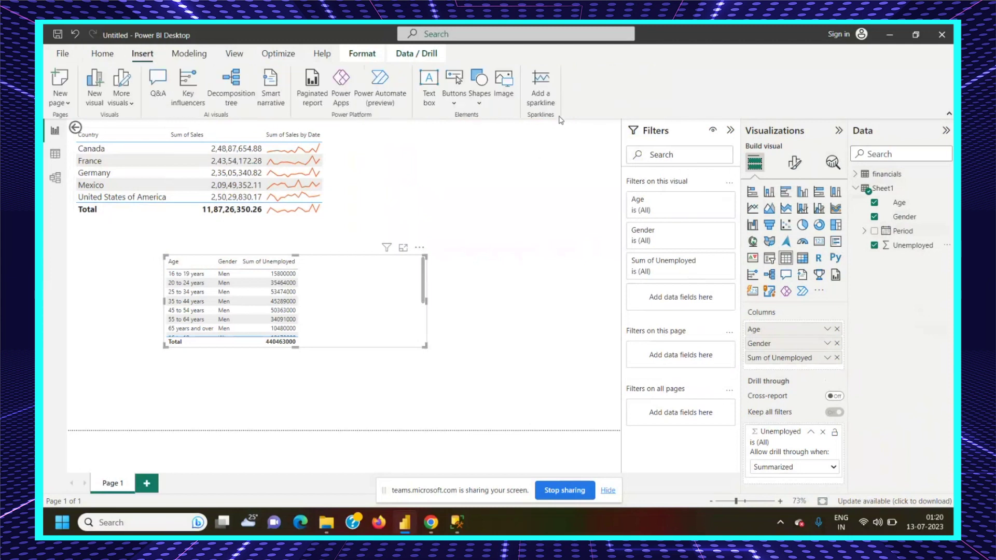
{"action": "left_click", "coordinate": [103, 54]}
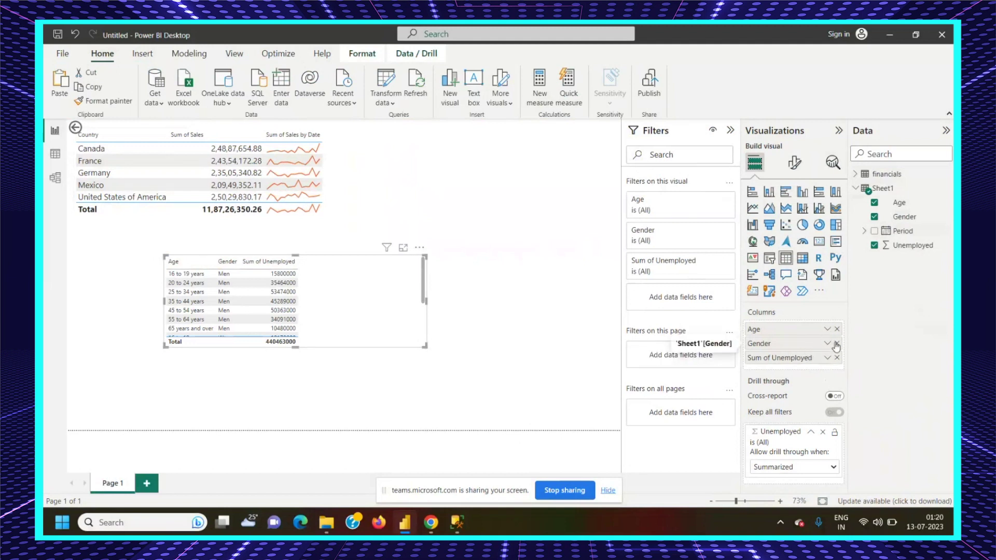
{"action": "left_click", "coordinate": [836, 346]}
{"action": "right_click", "coordinate": [825, 352]}
{"action": "key", "text": "Escape"}
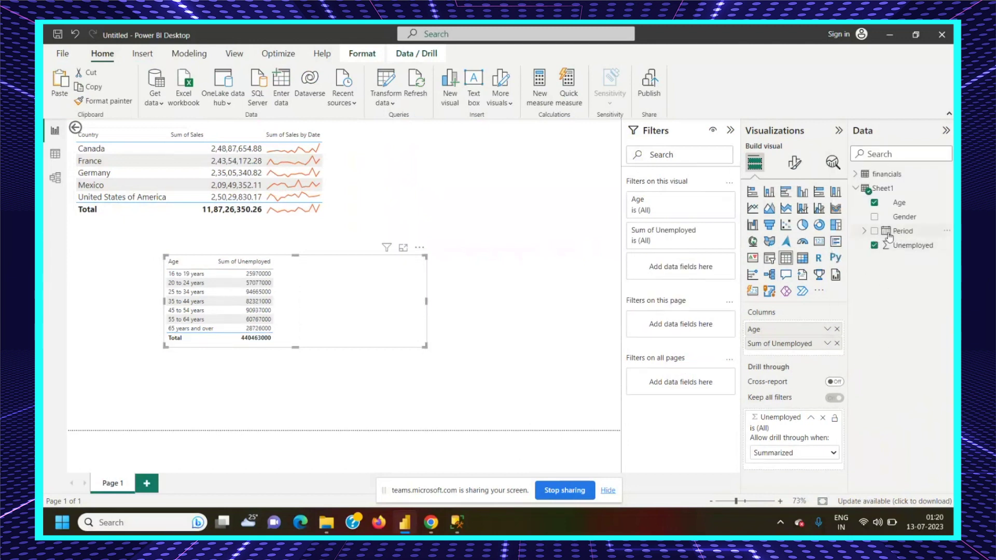
Step: Add Period to the table, then remove its Quarter, Day, Month and Year levels
{"action": "left_click_drag", "start_coordinate": [824, 344], "coordinate": [778, 342]}
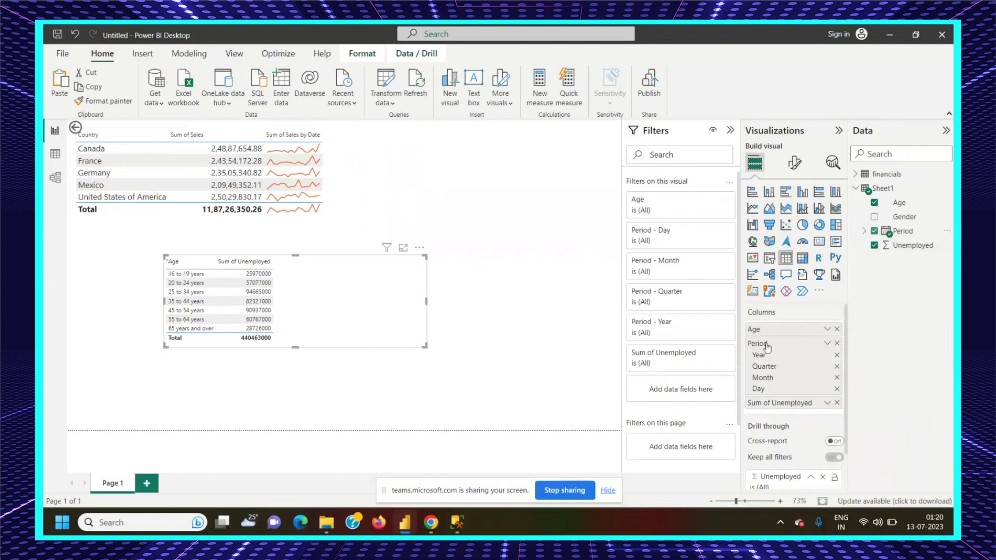
{"action": "left_click", "coordinate": [837, 366]}
{"action": "left_click", "coordinate": [836, 377]}
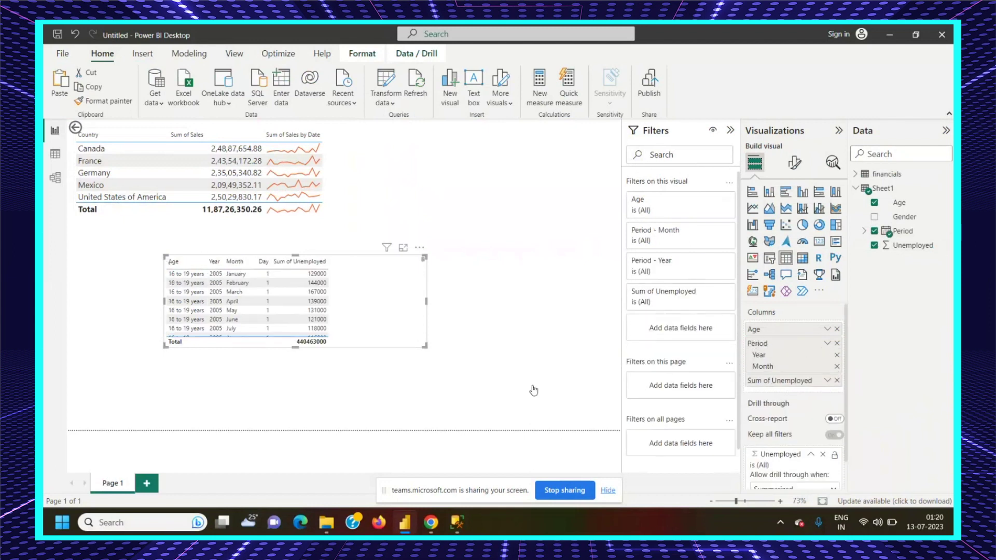
{"action": "left_click", "coordinate": [837, 366]}
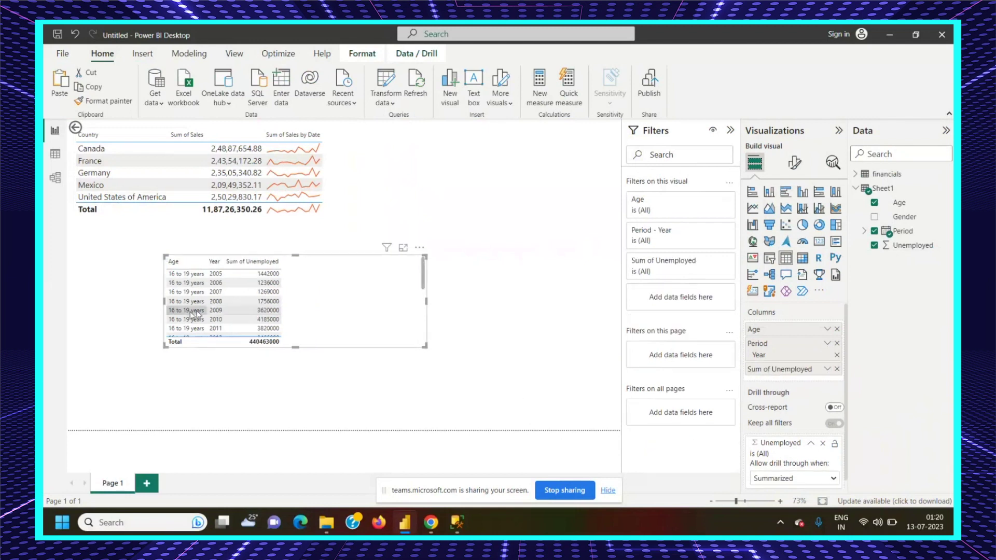
{"action": "scroll", "coordinate": [220, 283], "scroll_direction": "down", "scroll_amount": 3}
{"action": "scroll", "coordinate": [224, 310], "scroll_direction": "down", "scroll_amount": 3}
{"action": "scroll", "coordinate": [226, 317], "scroll_direction": "up", "scroll_amount": 6}
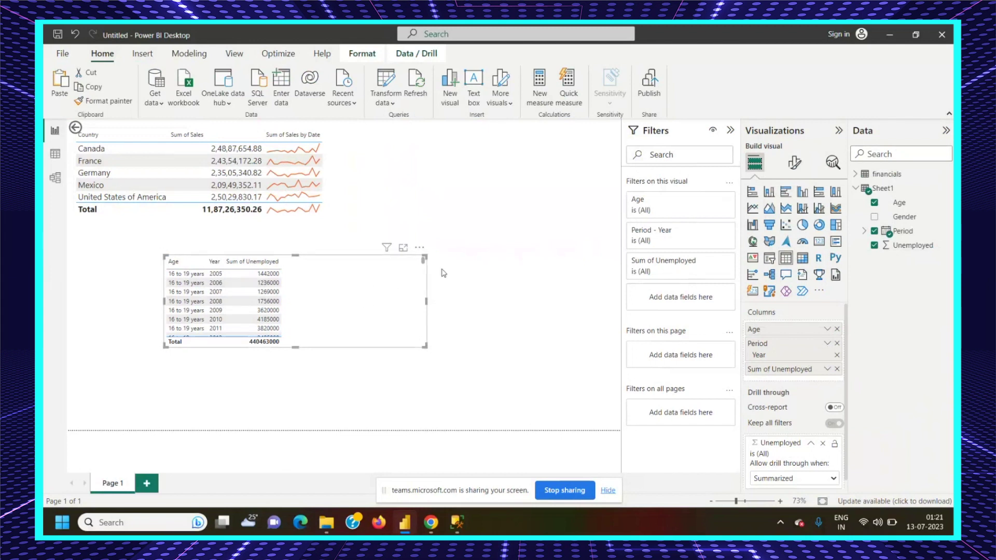
{"action": "left_click", "coordinate": [836, 343]}
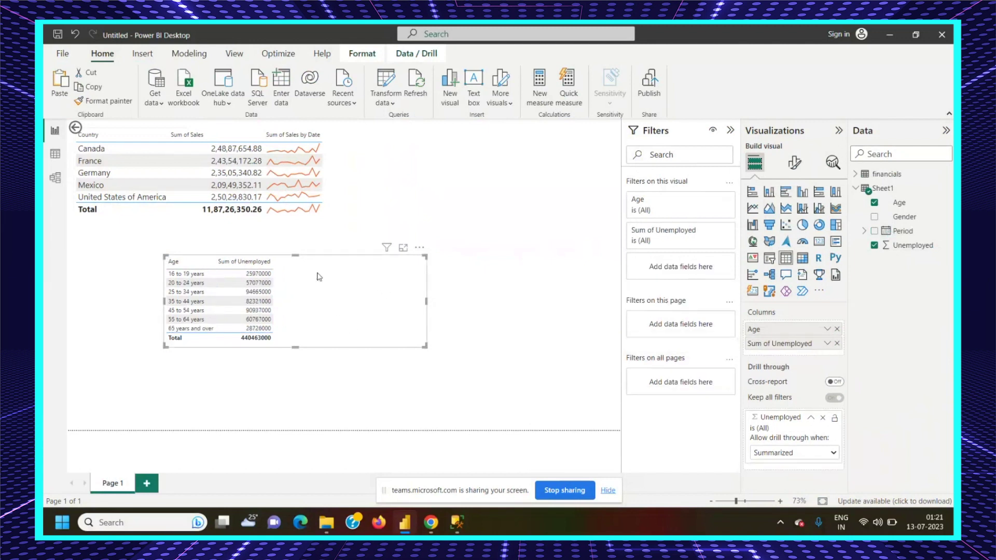
Step: Create a sparkline for Sum of Unemployed with Unemployed on the Y-axis and Period on the X-axis
{"action": "left_click", "coordinate": [827, 344]}
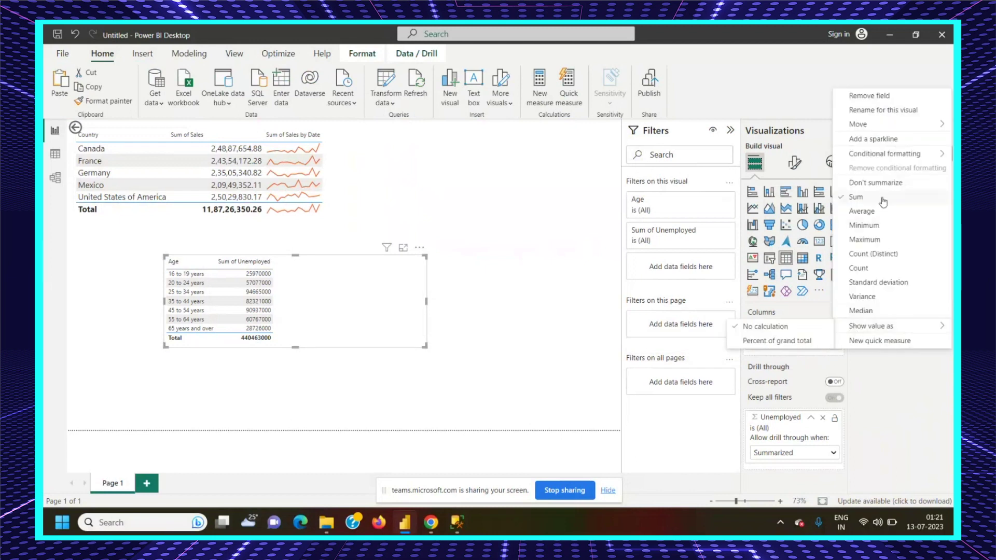
{"action": "left_click", "coordinate": [873, 139]}
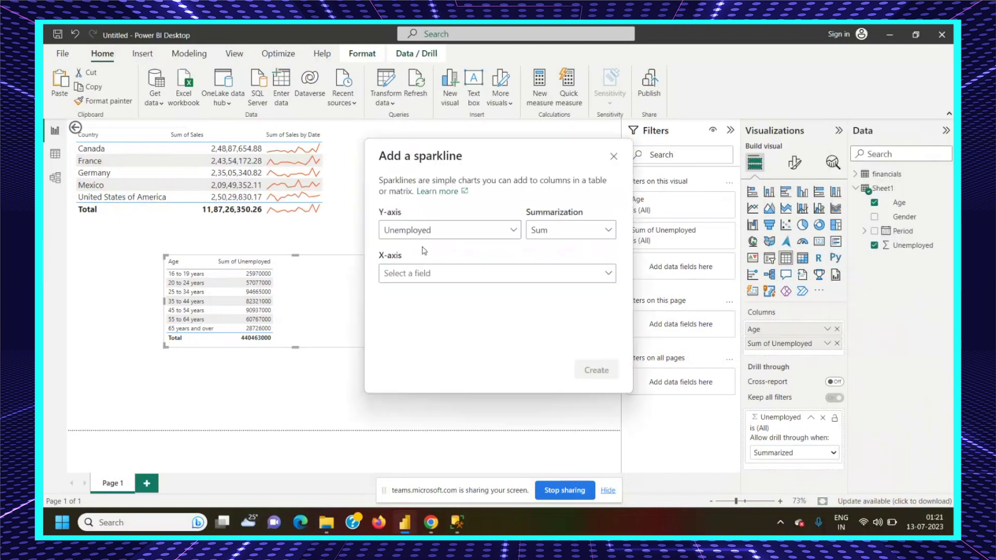
{"action": "left_click", "coordinate": [434, 234]}
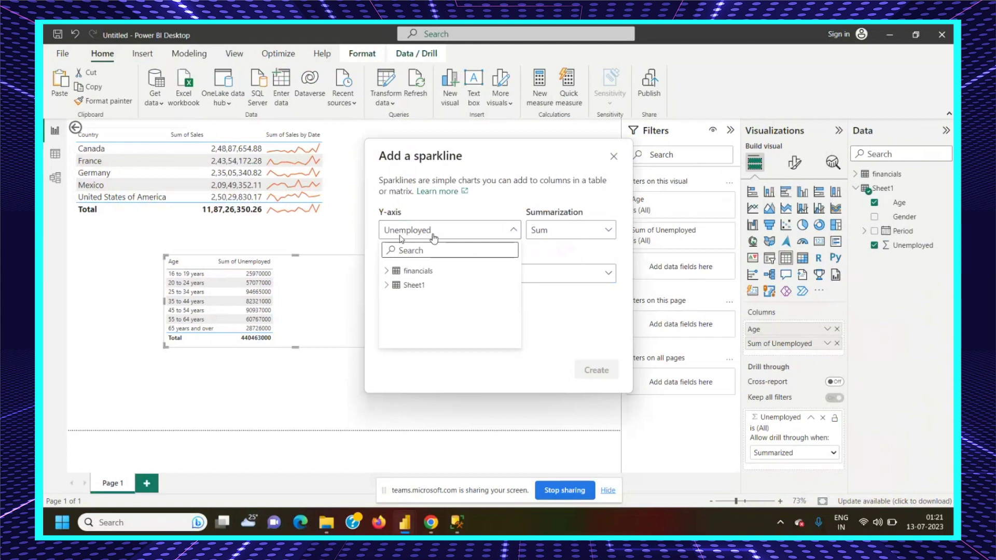
{"action": "left_click", "coordinate": [394, 285]}
{"action": "left_click", "coordinate": [414, 299]}
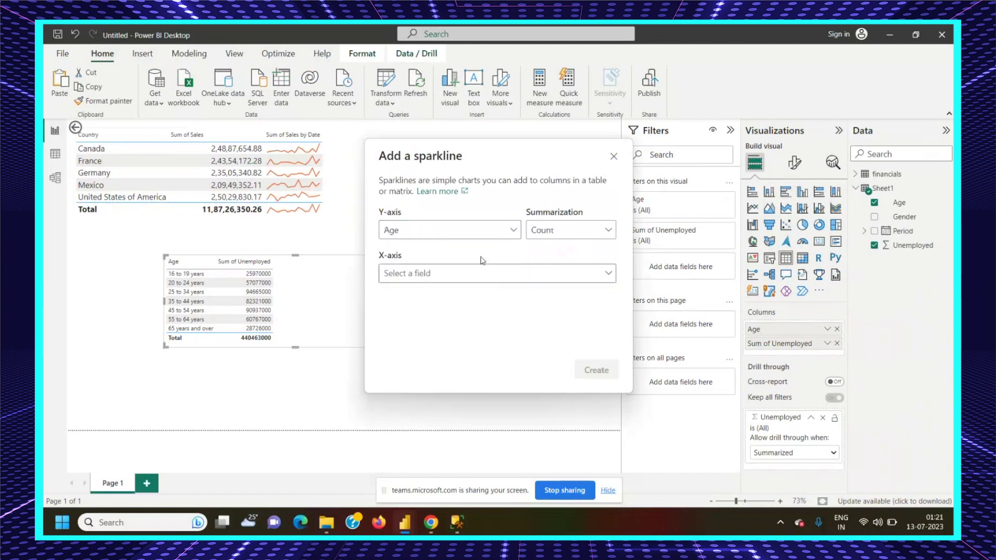
{"action": "left_click", "coordinate": [441, 279]}
{"action": "left_click", "coordinate": [413, 329]}
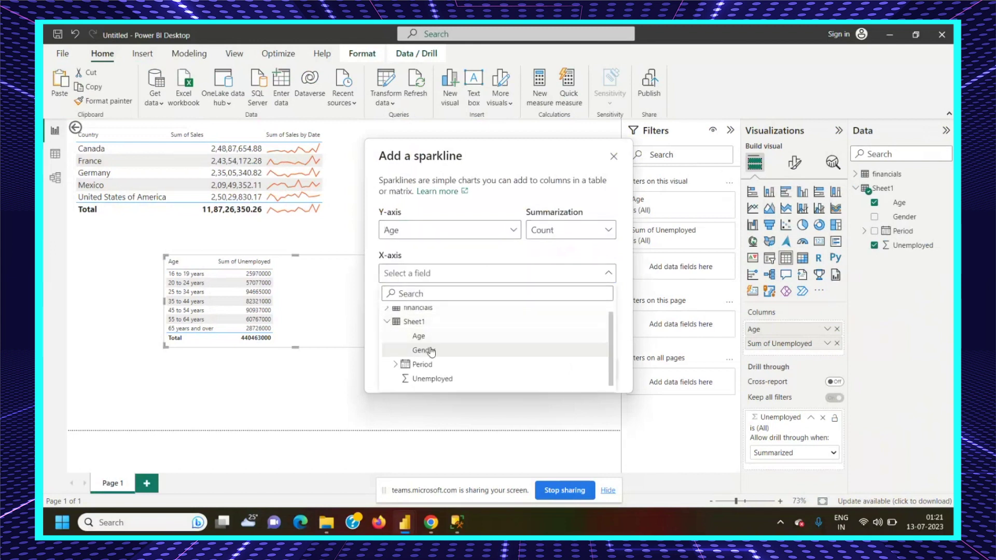
{"action": "left_click", "coordinate": [423, 370]}
{"action": "left_click", "coordinate": [426, 230]}
{"action": "left_click", "coordinate": [432, 341]}
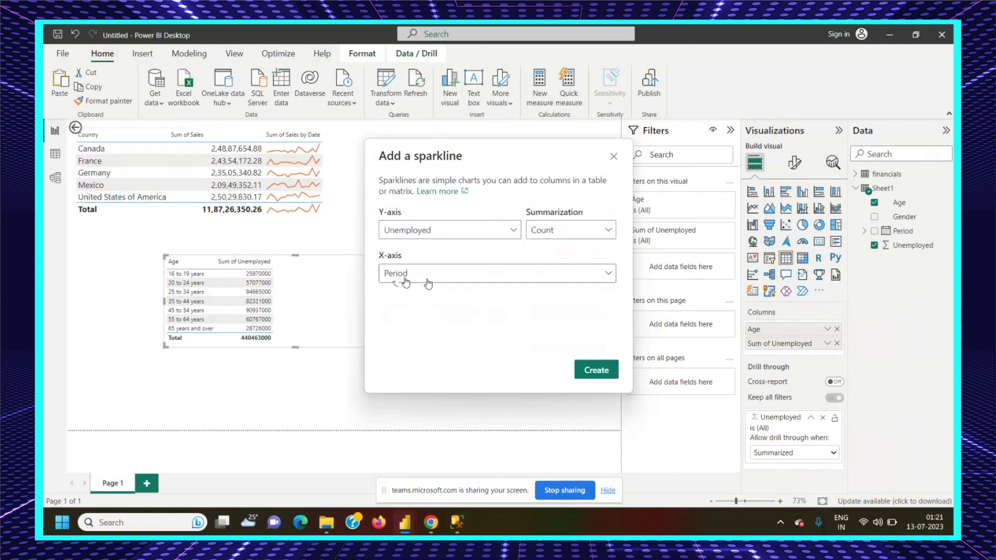
{"action": "left_click", "coordinate": [457, 279]}
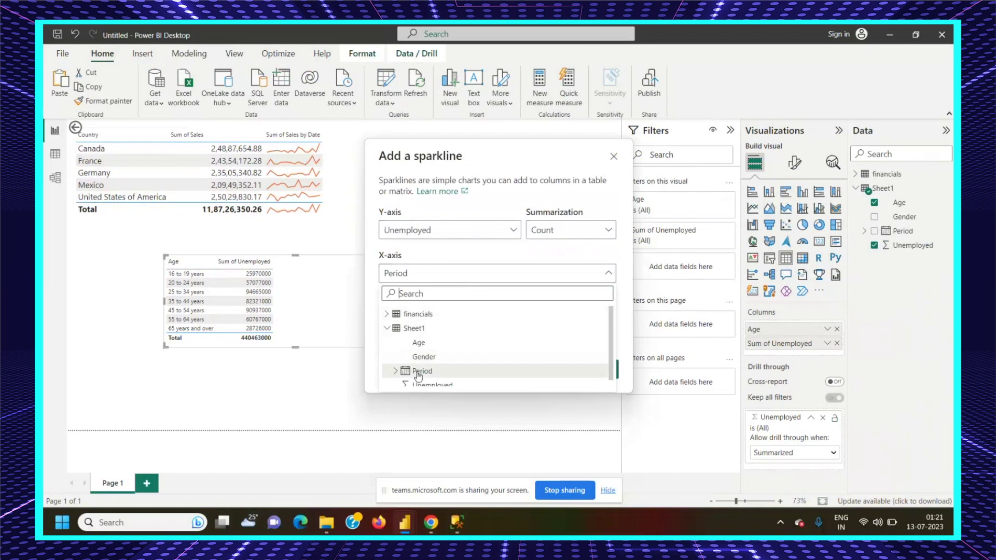
{"action": "left_click", "coordinate": [566, 372]}
{"action": "left_click", "coordinate": [593, 370]}
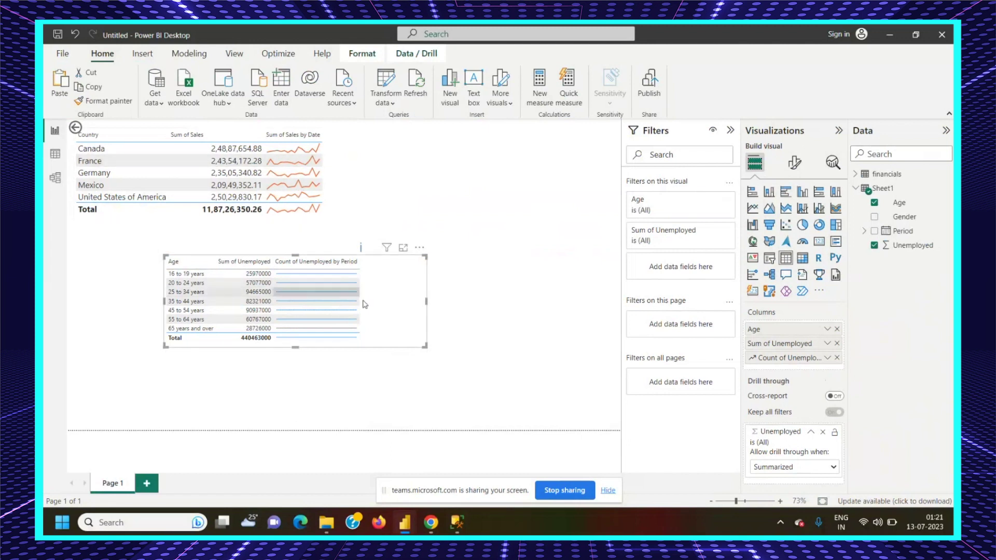
Step: Make the Age/Unemployed table taller and open its Values font settings in Format visual
{"action": "left_click_drag", "start_coordinate": [308, 347], "coordinate": [308, 389]}
{"action": "left_click", "coordinate": [794, 163]}
{"action": "left_click", "coordinate": [834, 351]}
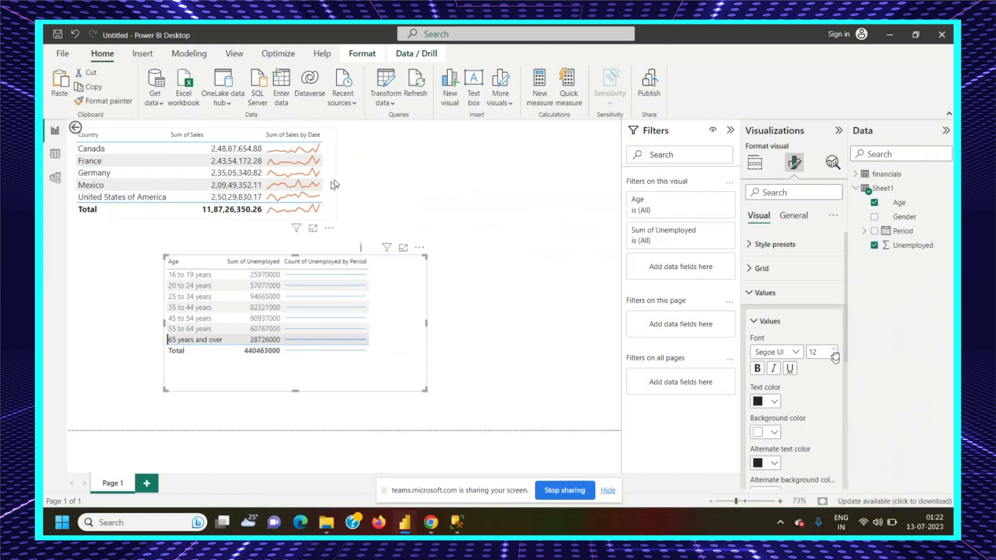
Step: Move the Country/Sales table further right and lower on the page
{"action": "left_click", "coordinate": [332, 184]}
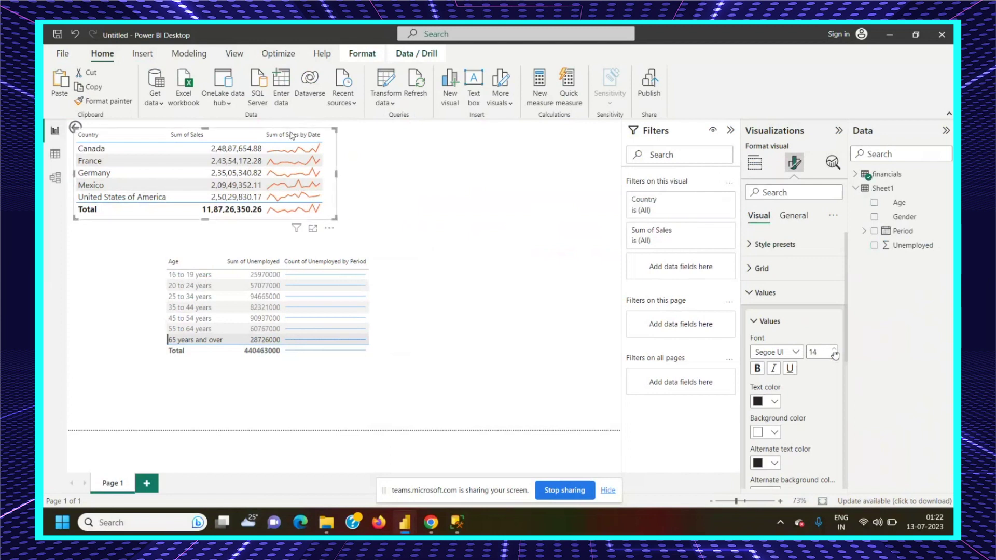
{"action": "left_click_drag", "start_coordinate": [332, 146], "coordinate": [406, 166]}
{"action": "right_click", "coordinate": [75, 127]}
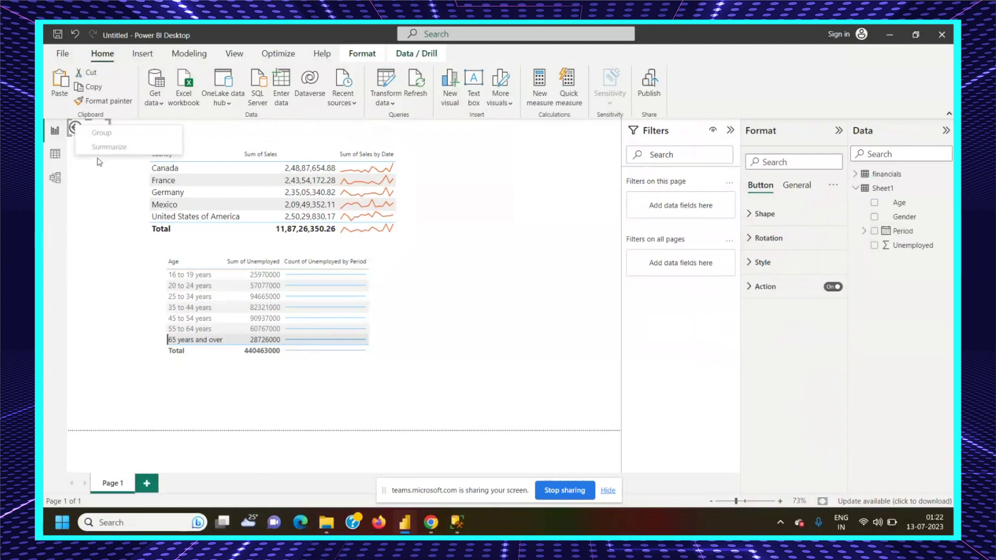
{"action": "left_click", "coordinate": [394, 200]}
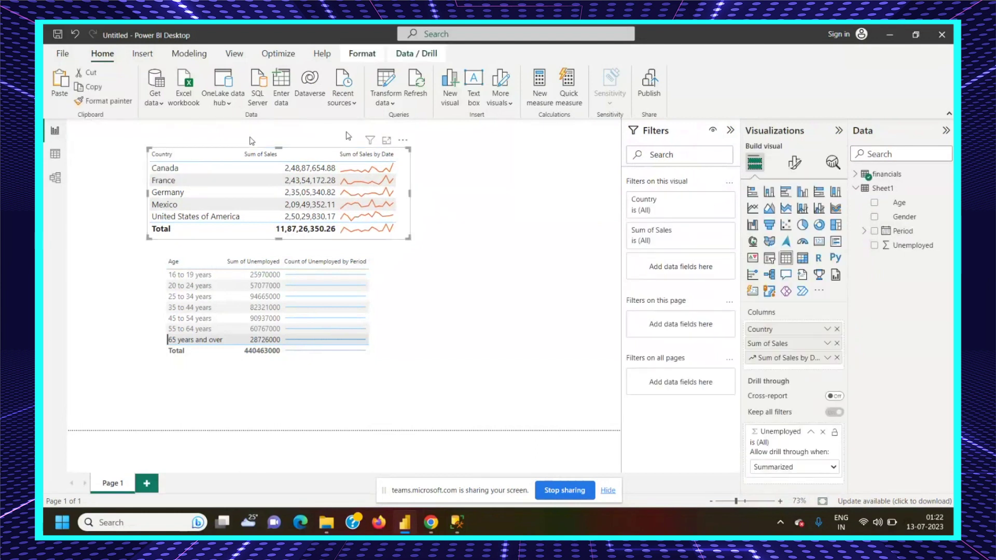
Step: Select the Age/Unemployed table and dismiss the battery saver notification
{"action": "left_click", "coordinate": [357, 266]}
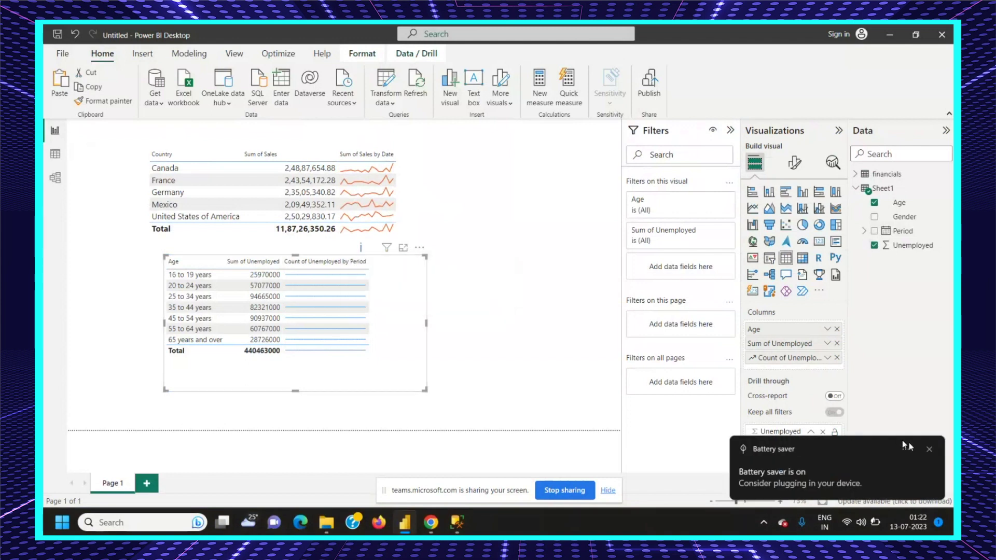
{"action": "left_click", "coordinate": [927, 448]}
{"action": "mouse_move", "coordinate": [362, 250]}
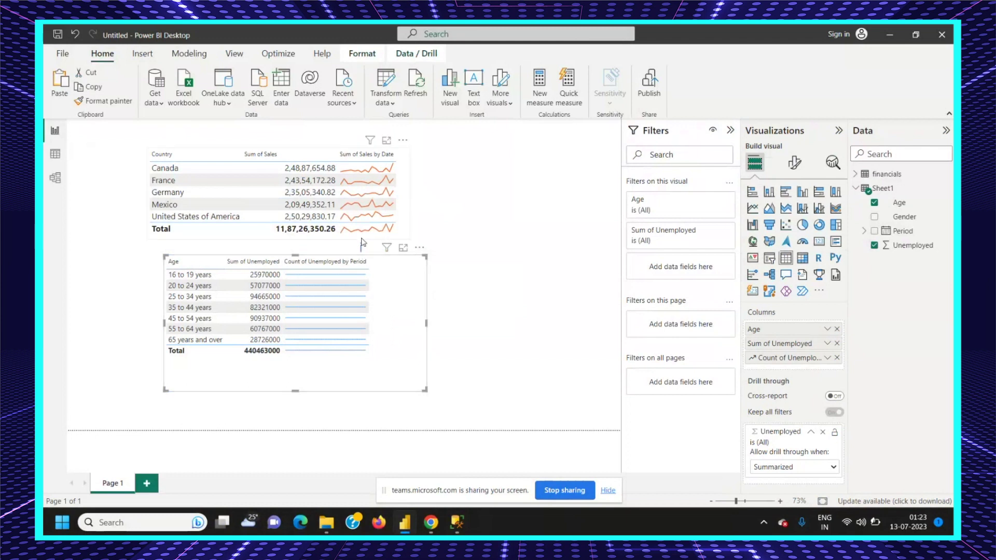
{"action": "left_click", "coordinate": [408, 197]}
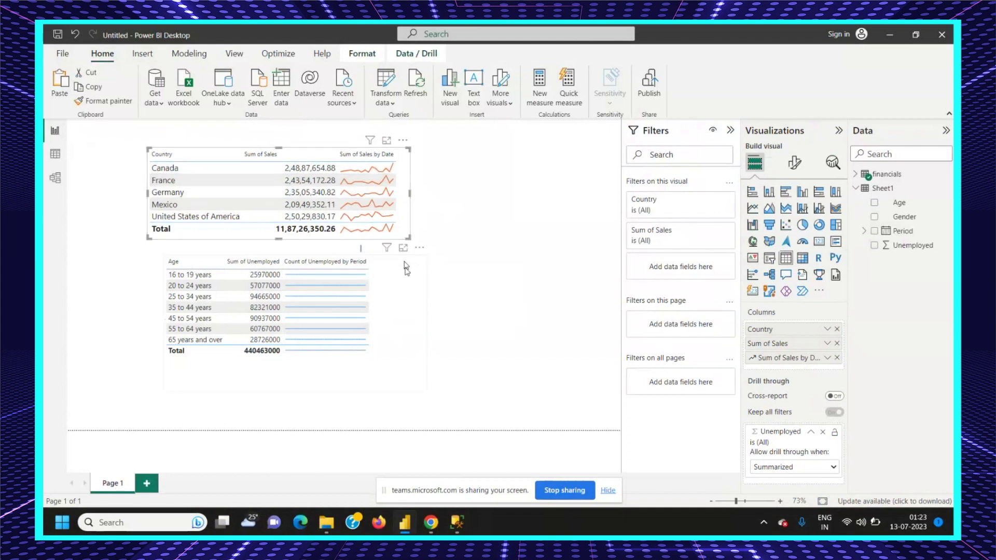
{"action": "left_click", "coordinate": [373, 303]}
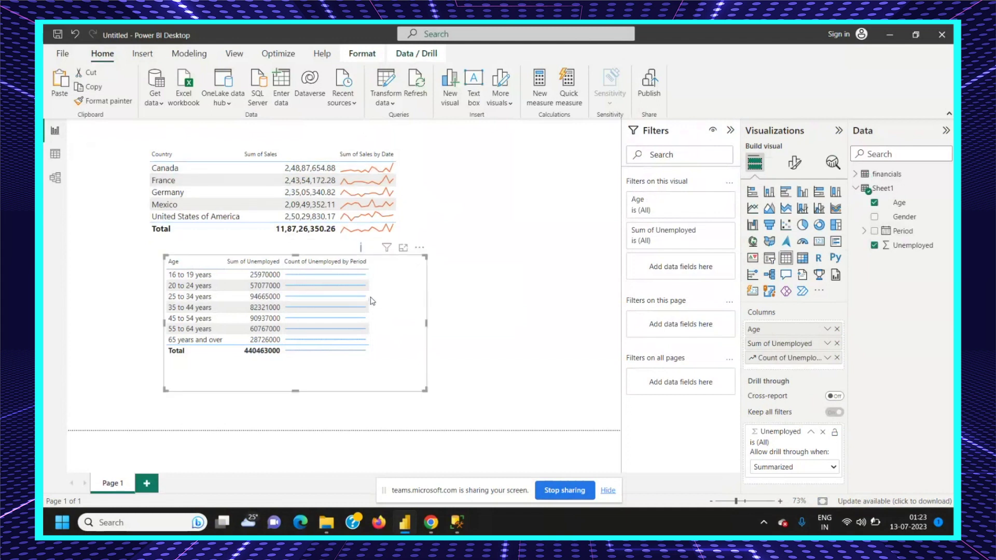